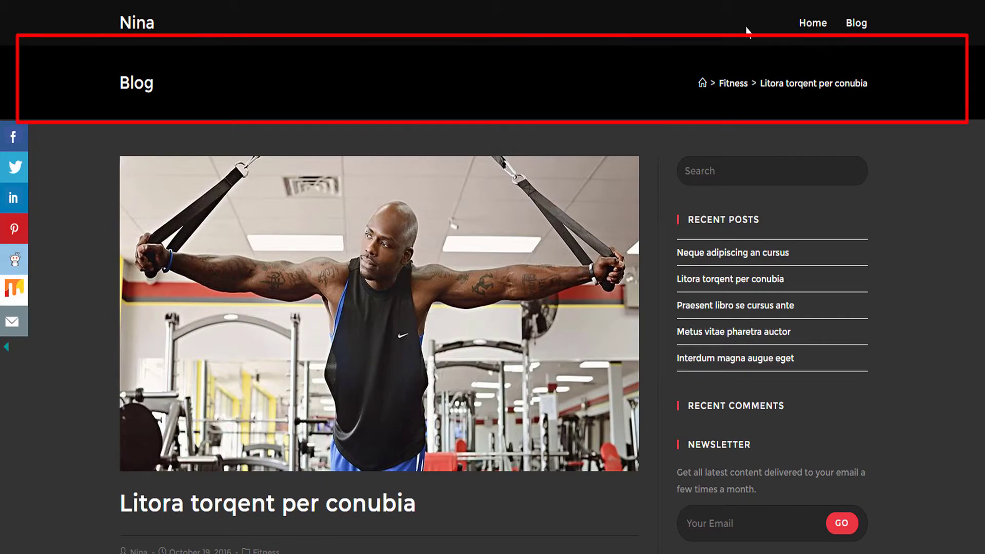
- Scroll through the post and select its first paragraph of body text
{"action": "scroll", "coordinate": [82, 128], "scroll_direction": "down", "scroll_amount": 15}
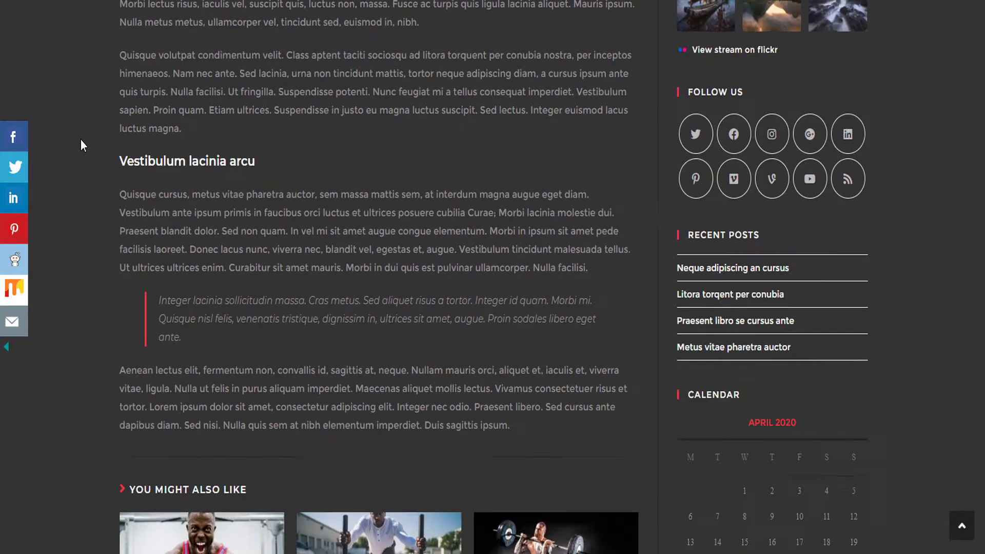
{"action": "scroll", "coordinate": [81, 140], "scroll_direction": "up", "scroll_amount": 15}
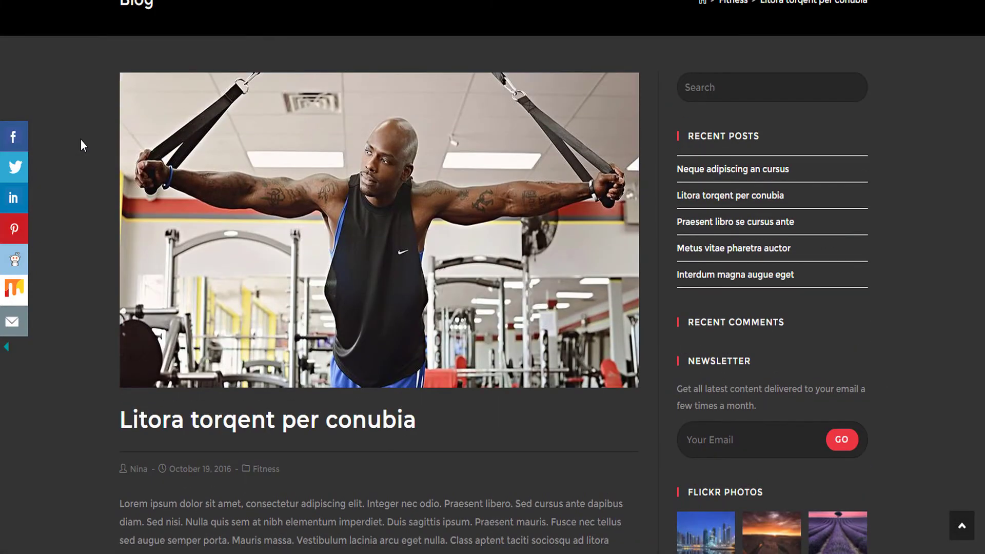
{"action": "scroll", "coordinate": [81, 140], "scroll_direction": "up", "scroll_amount": 2}
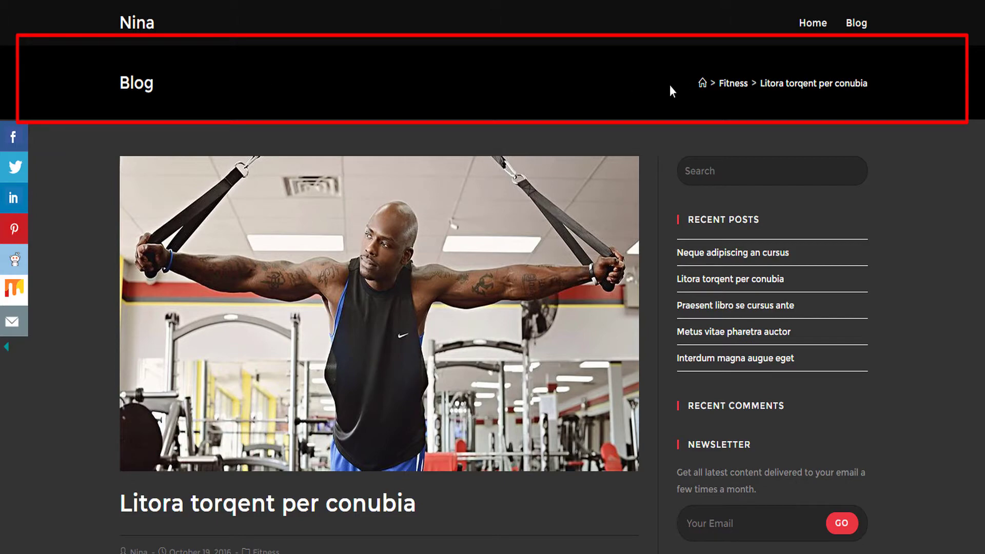
{"action": "scroll", "coordinate": [109, 197], "scroll_direction": "down", "scroll_amount": 5}
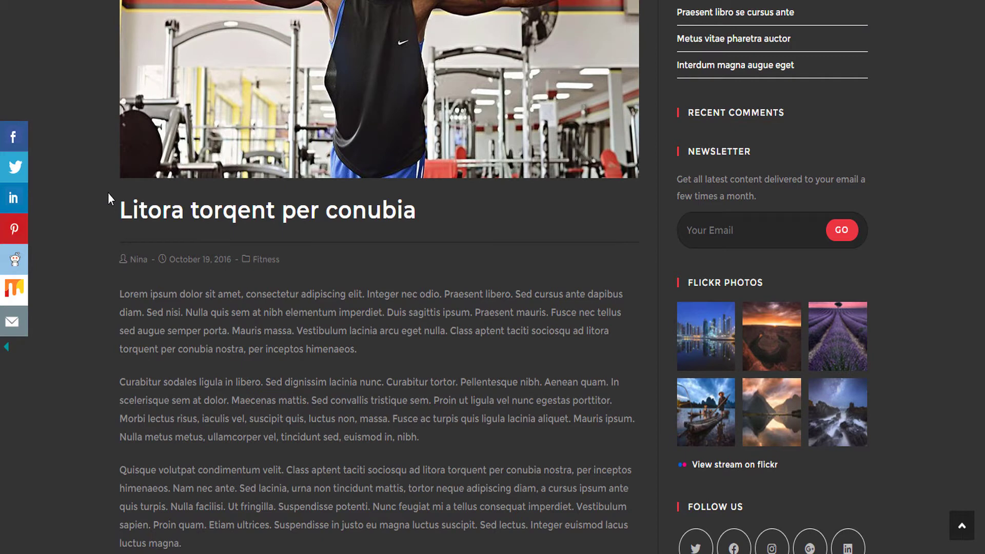
{"action": "scroll", "coordinate": [187, 60], "scroll_direction": "up", "scroll_amount": 5}
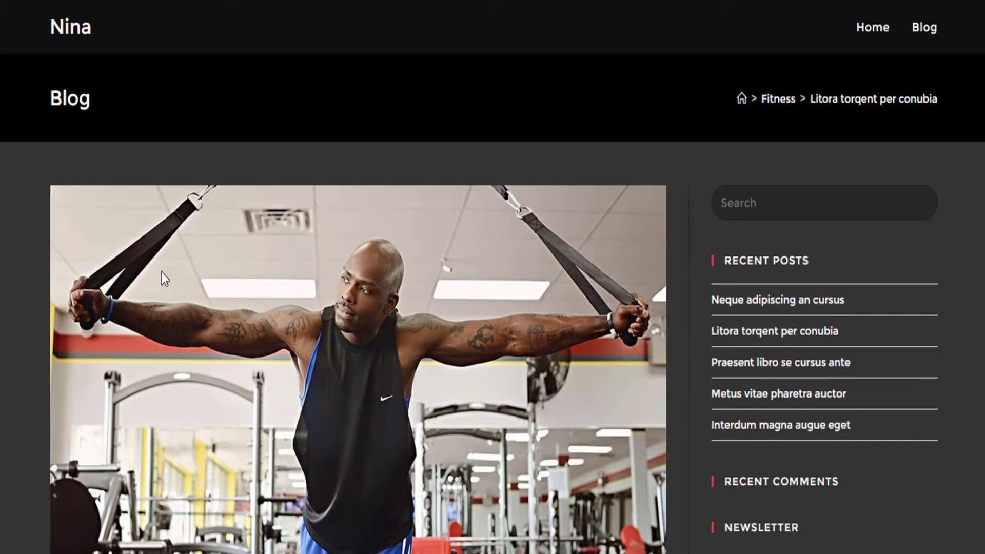
{"action": "scroll", "coordinate": [236, 303], "scroll_direction": "down", "scroll_amount": 8}
{"action": "scroll", "coordinate": [737, 330], "scroll_direction": "up", "scroll_amount": 2}
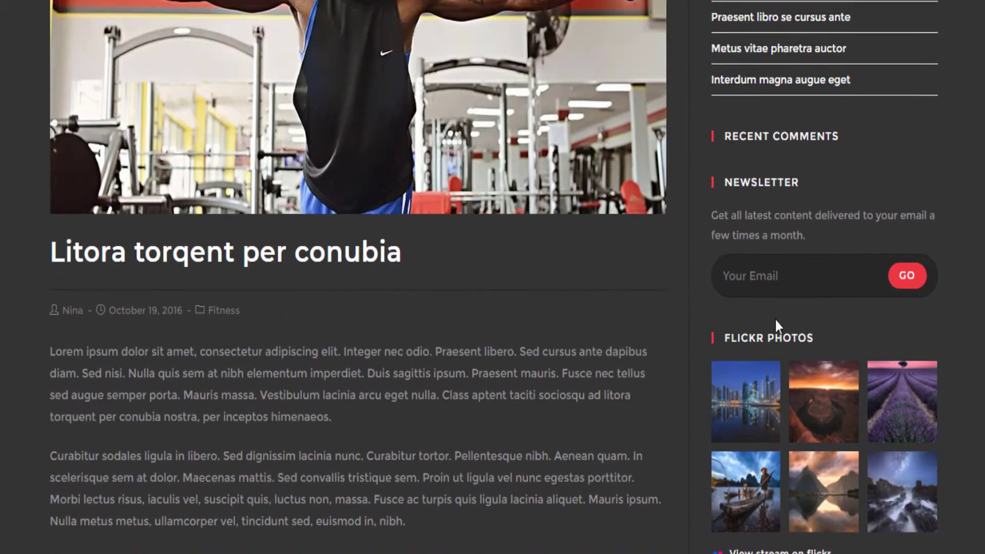
{"action": "scroll", "coordinate": [440, 302], "scroll_direction": "down", "scroll_amount": 5}
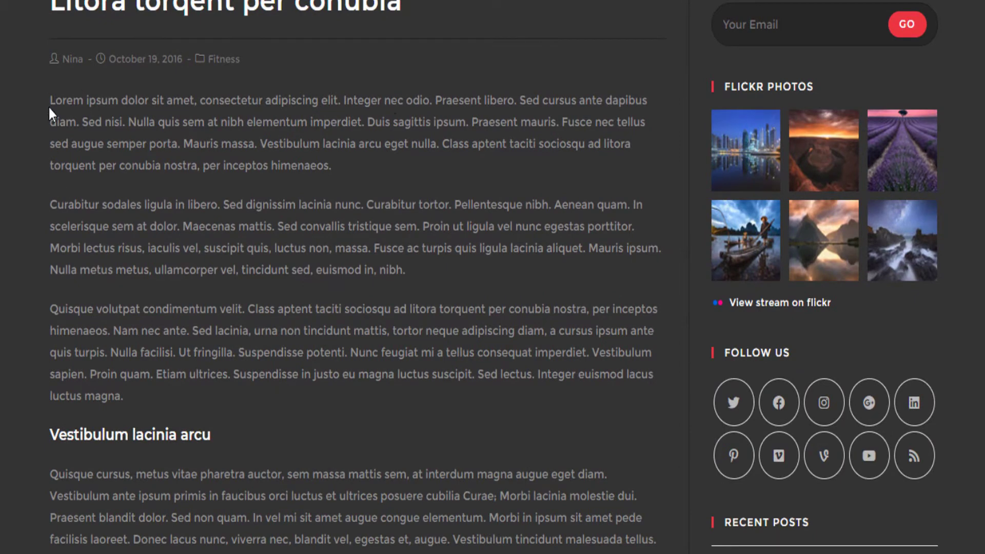
{"action": "left_click_drag", "start_coordinate": [49, 101], "coordinate": [580, 412]}
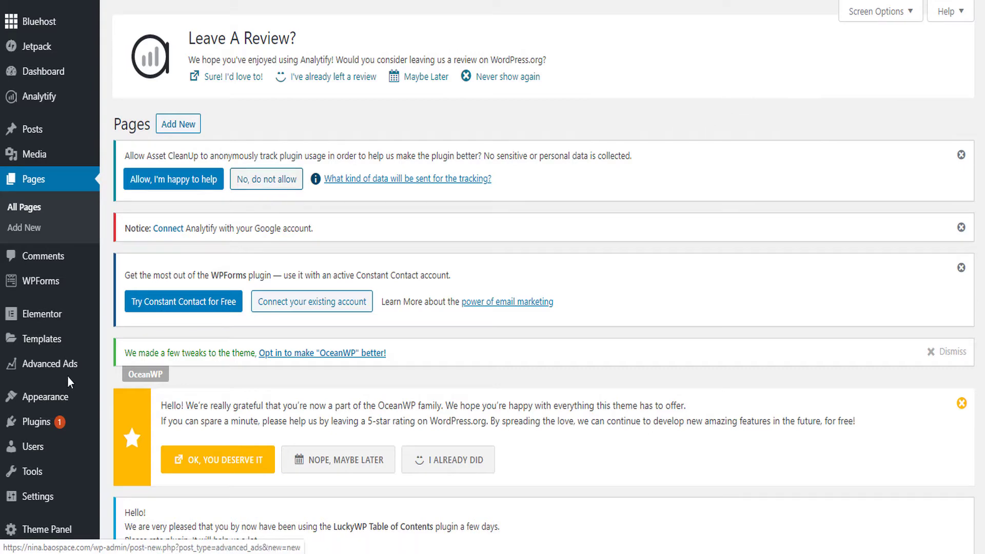
- Launch the theme Customizer from Appearance › Customize in the admin sidebar
{"action": "mouse_move", "coordinate": [70, 345]}
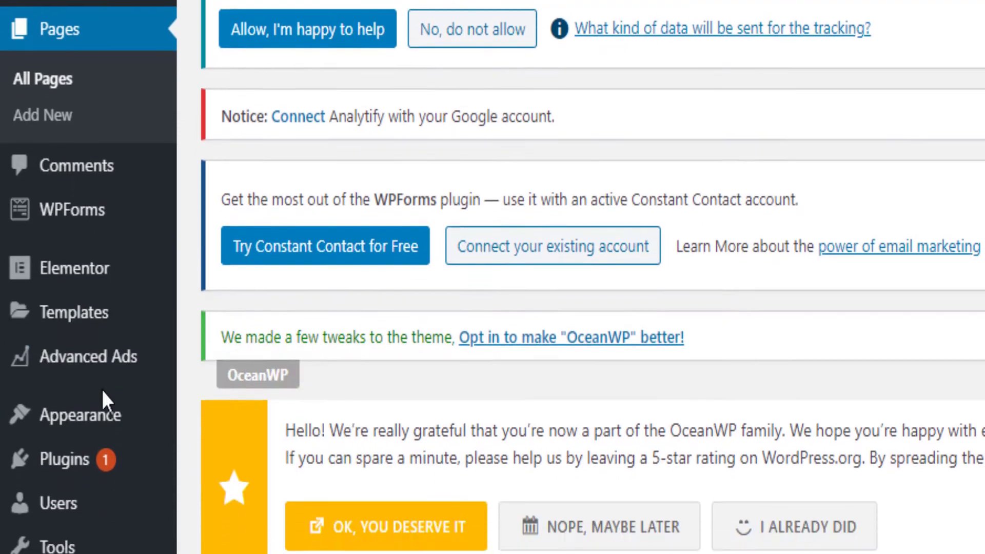
{"action": "mouse_move", "coordinate": [101, 337]}
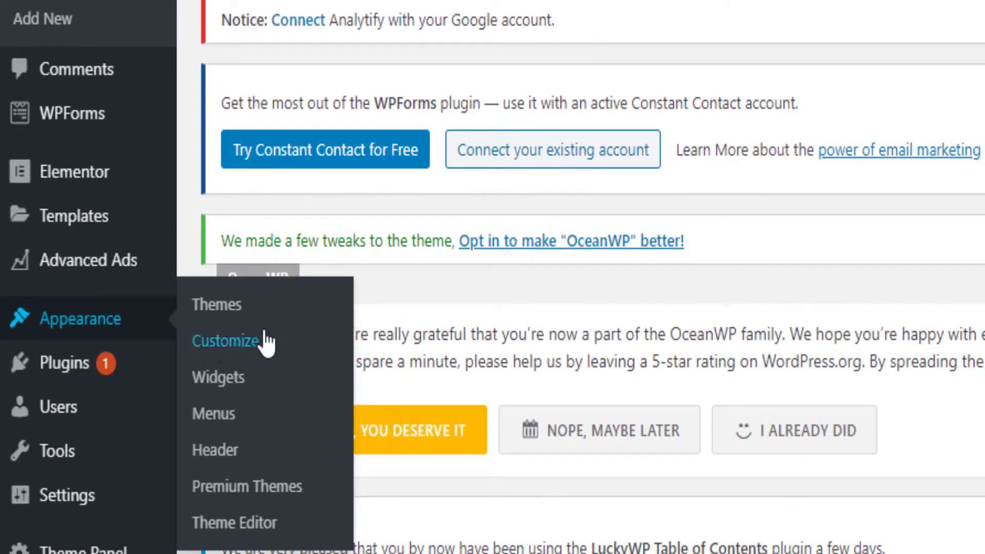
{"action": "left_click", "coordinate": [233, 341]}
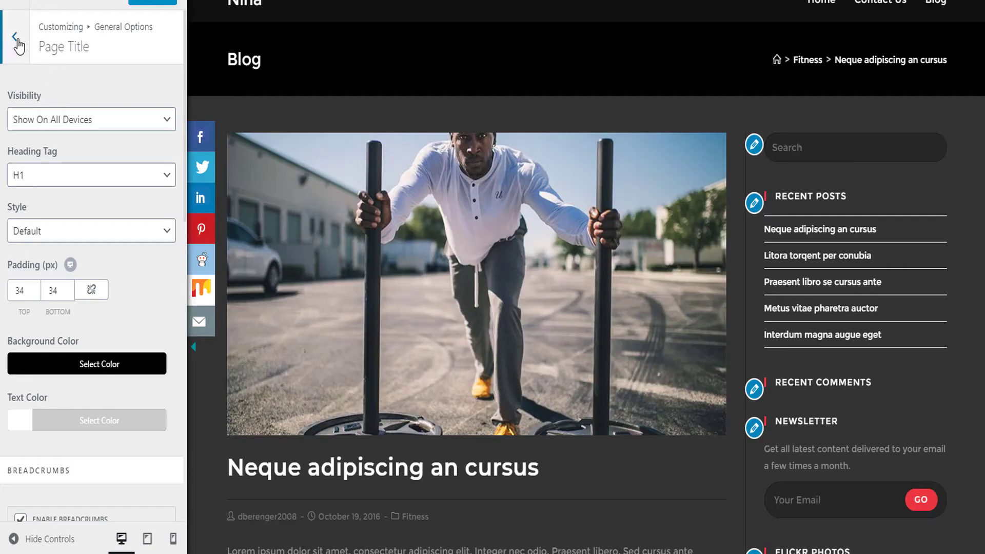
- Back out to the top Customizer panel and open General Options › Page Title
{"action": "left_click", "coordinate": [16, 39]}
{"action": "left_click", "coordinate": [16, 39]}
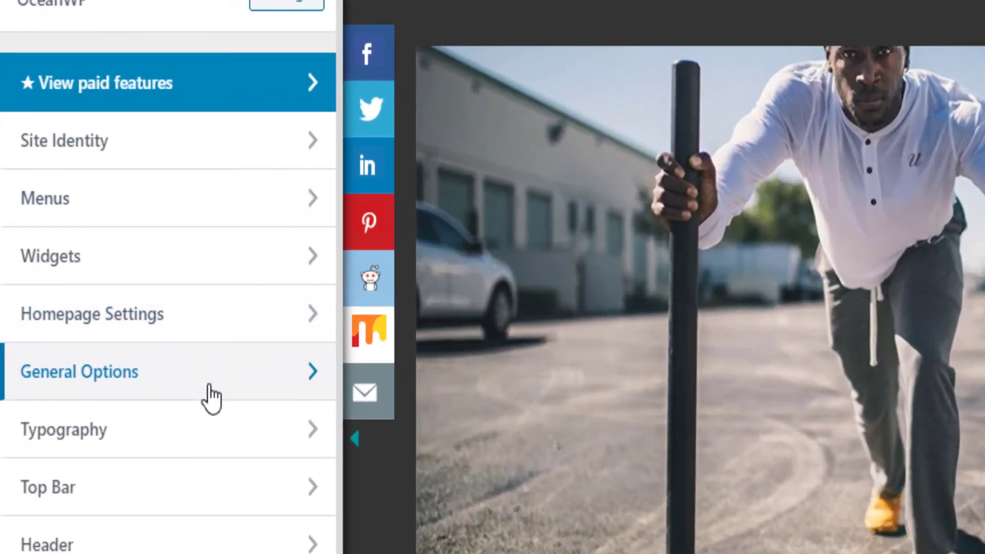
{"action": "left_click", "coordinate": [210, 395]}
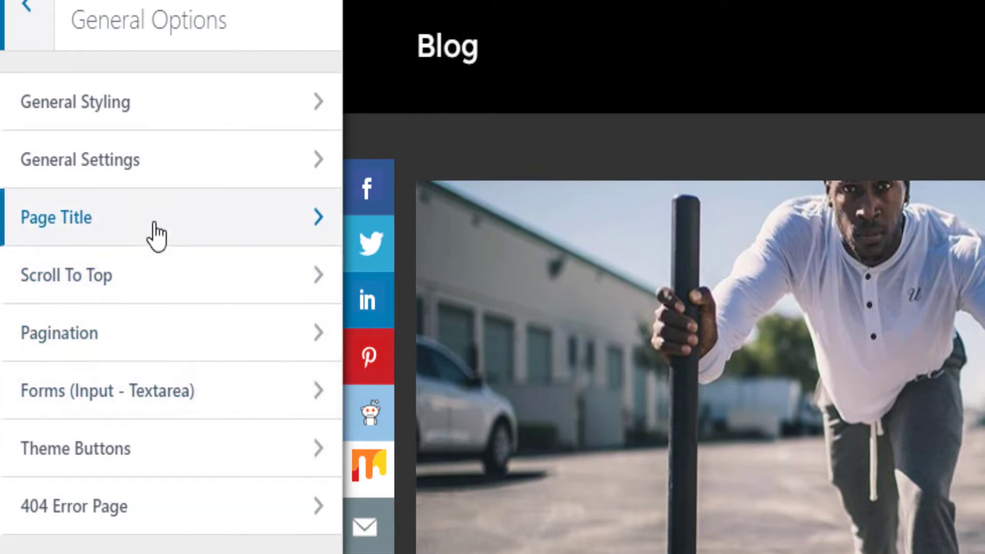
{"action": "left_click", "coordinate": [156, 236]}
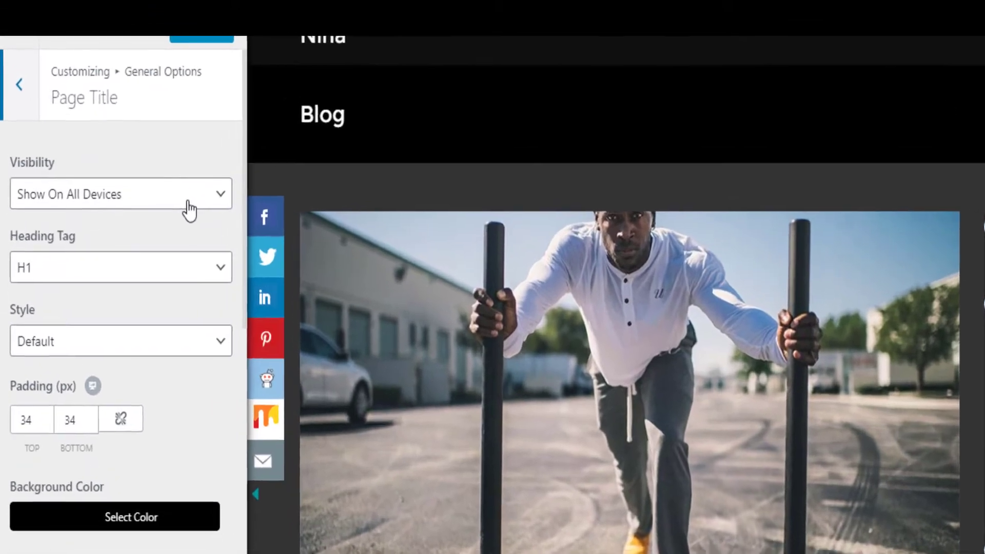
- Set Page Title Visibility to Hide On Tablet & Mobile, then check tablet, mobile and desktop previews
{"action": "left_click", "coordinate": [150, 165]}
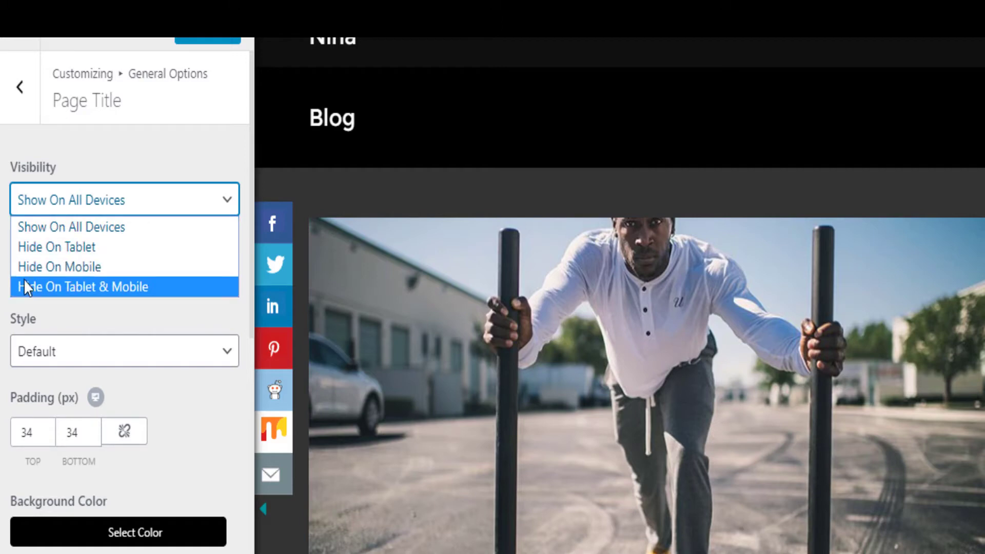
{"action": "left_click", "coordinate": [117, 291]}
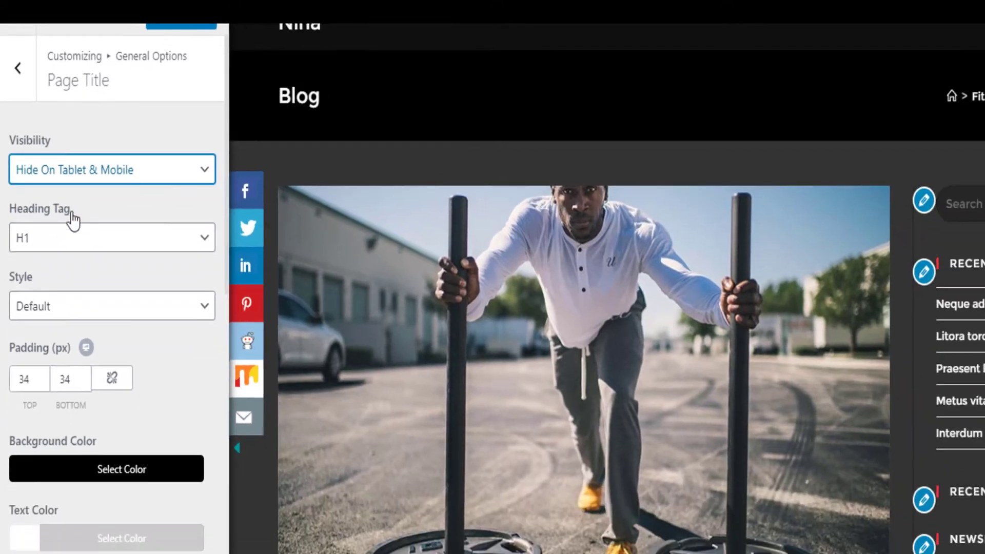
{"action": "left_click", "coordinate": [147, 541]}
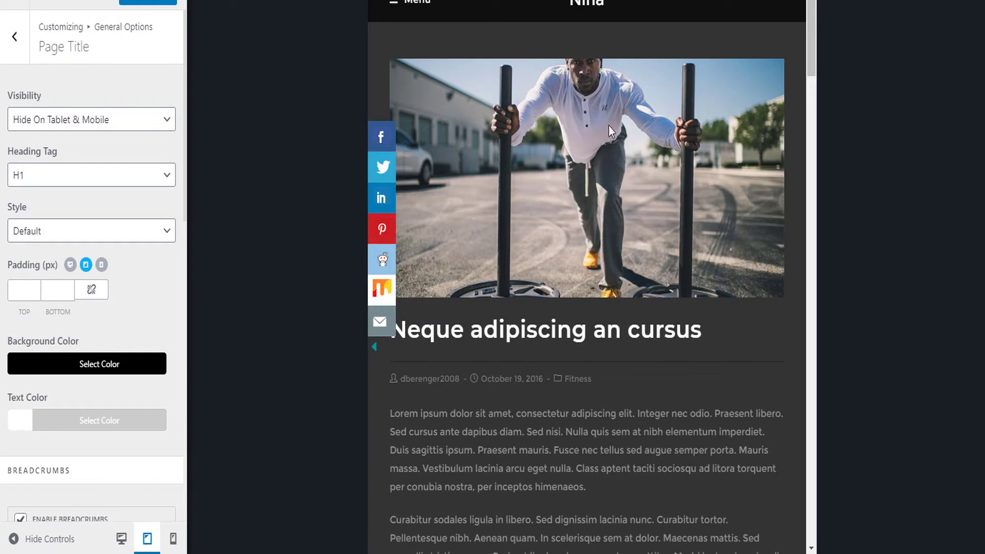
{"action": "left_click", "coordinate": [174, 539]}
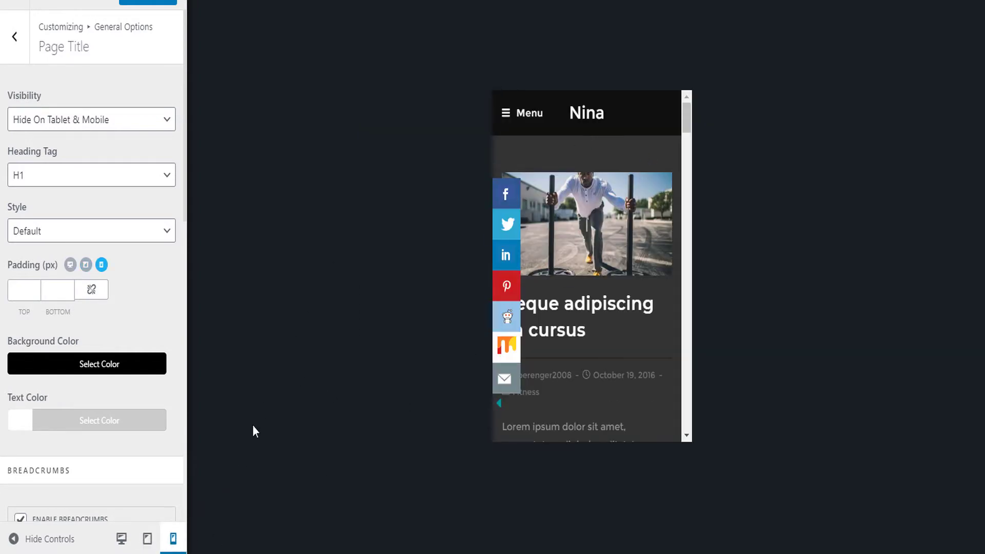
{"action": "left_click", "coordinate": [121, 539]}
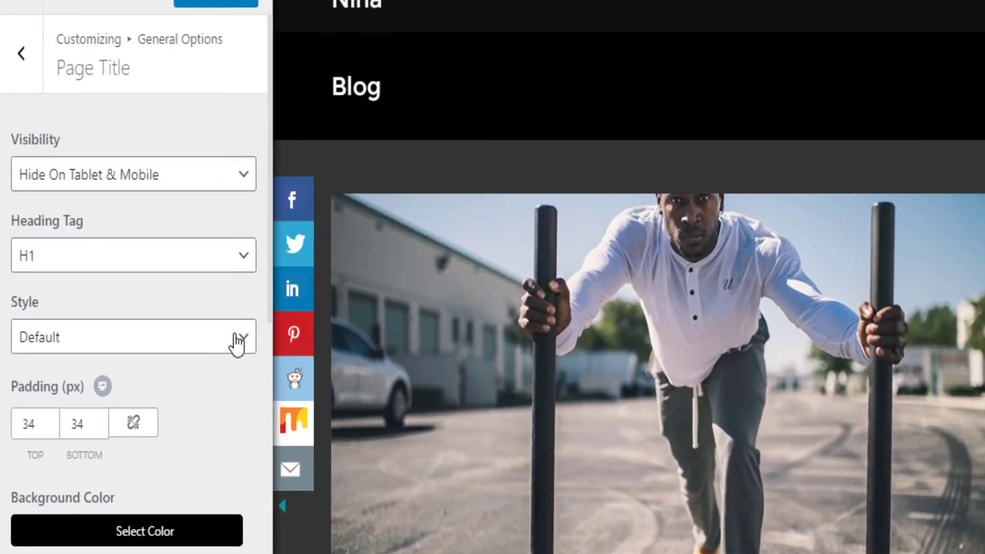
- Try Page Title Style Hidden, then revert to Show On All Devices with Default style
{"action": "left_click", "coordinate": [237, 343]}
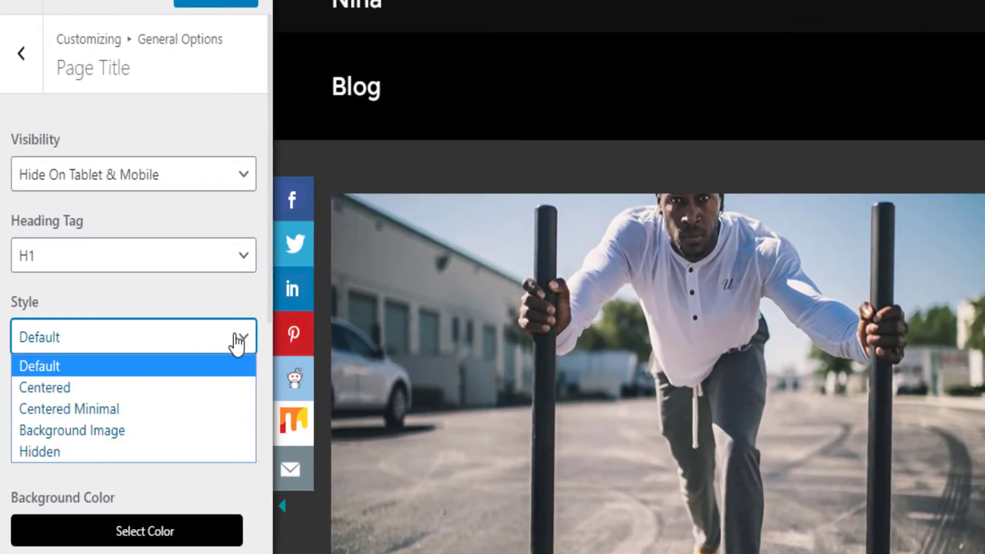
{"action": "left_click", "coordinate": [89, 456]}
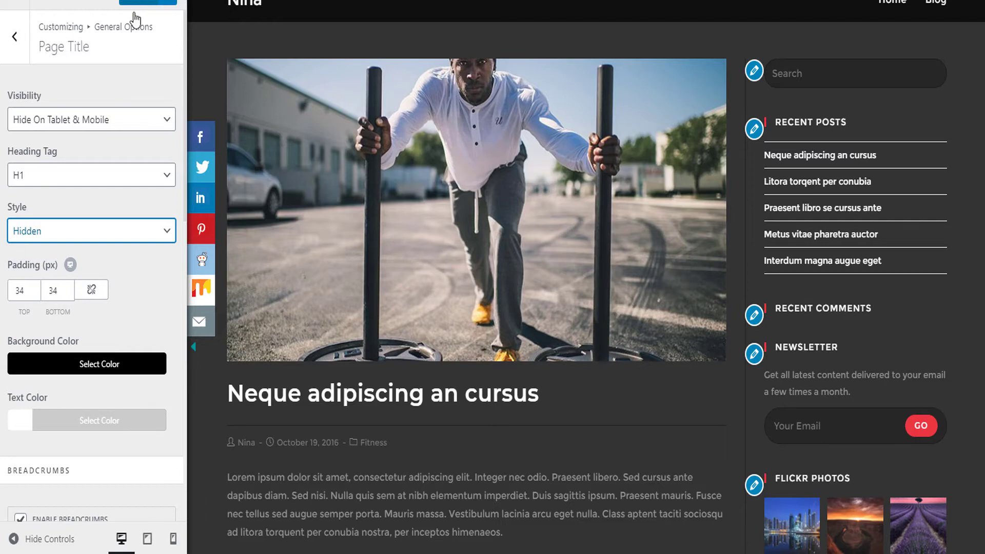
{"action": "left_click", "coordinate": [157, 120]}
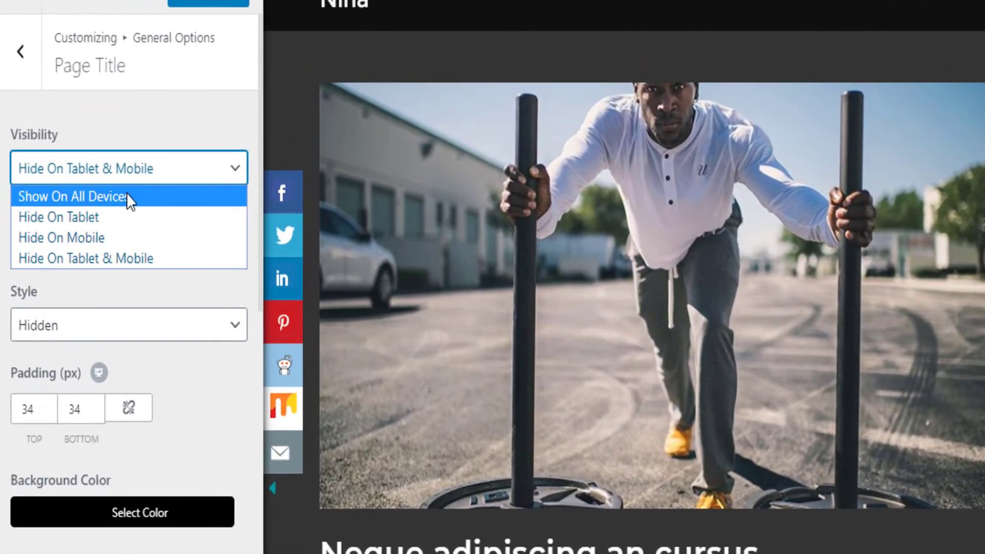
{"action": "left_click", "coordinate": [126, 196]}
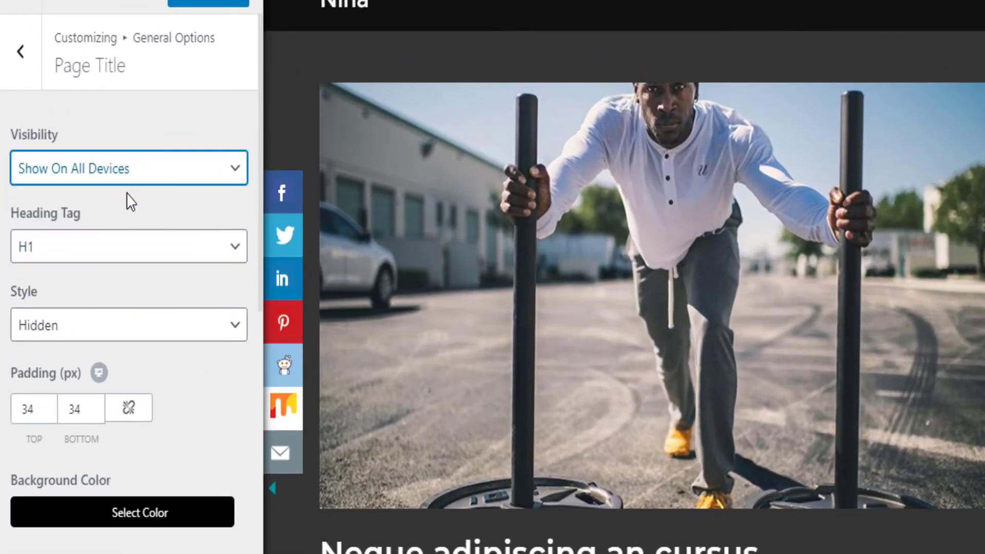
{"action": "left_click", "coordinate": [76, 336]}
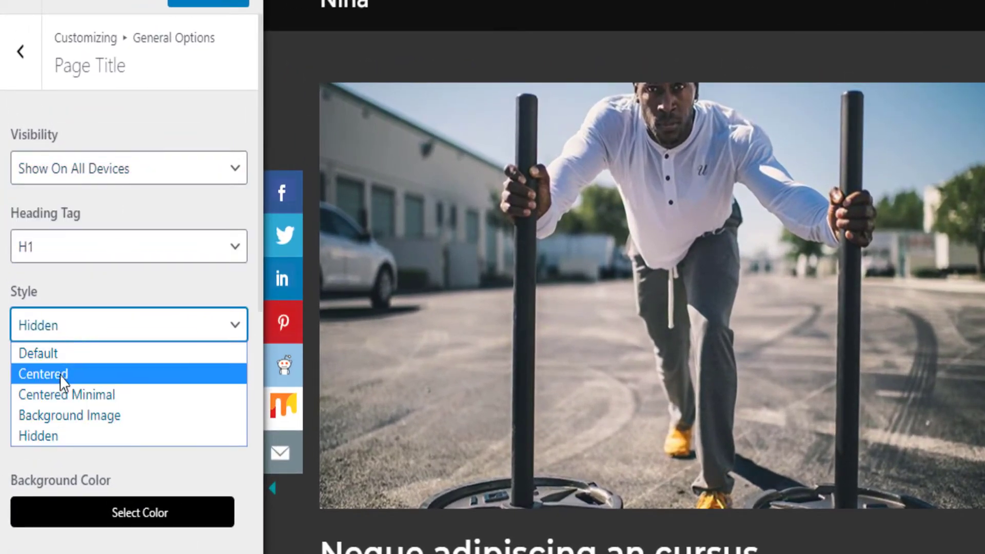
{"action": "left_click", "coordinate": [57, 354]}
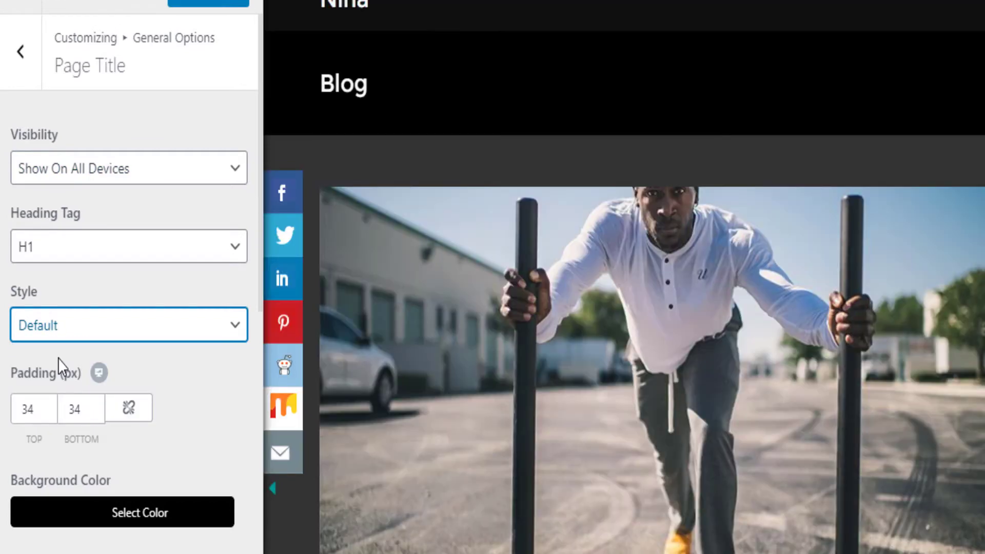
{"action": "left_click", "coordinate": [201, 5]}
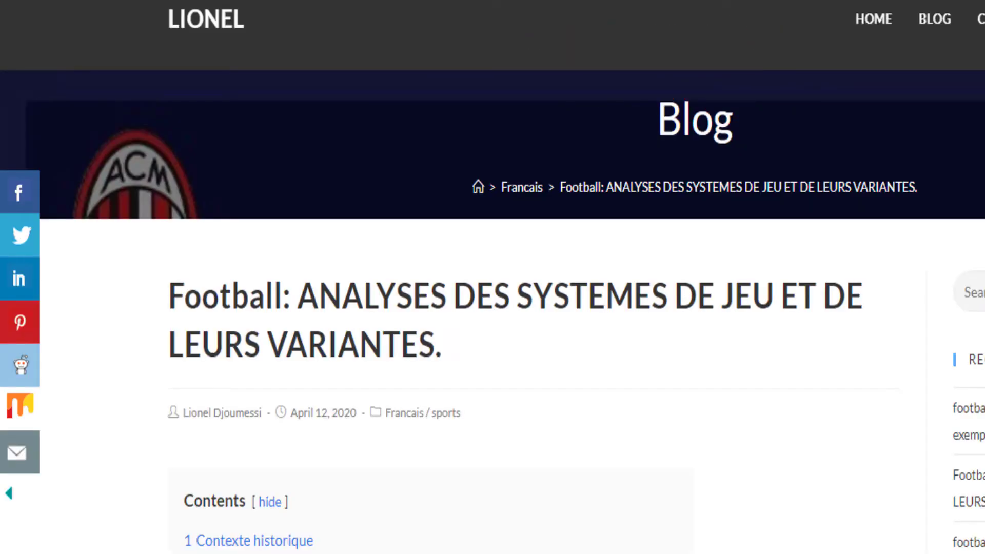
- Open the post 'Football: le jeu et ses caractéristiques. meilleur article' from Recent Posts
{"action": "scroll", "coordinate": [748, 405], "scroll_direction": "down", "scroll_amount": 15}
{"action": "scroll", "coordinate": [747, 405], "scroll_direction": "up", "scroll_amount": 2}
{"action": "left_click_drag", "start_coordinate": [171, 298], "coordinate": [270, 297]}
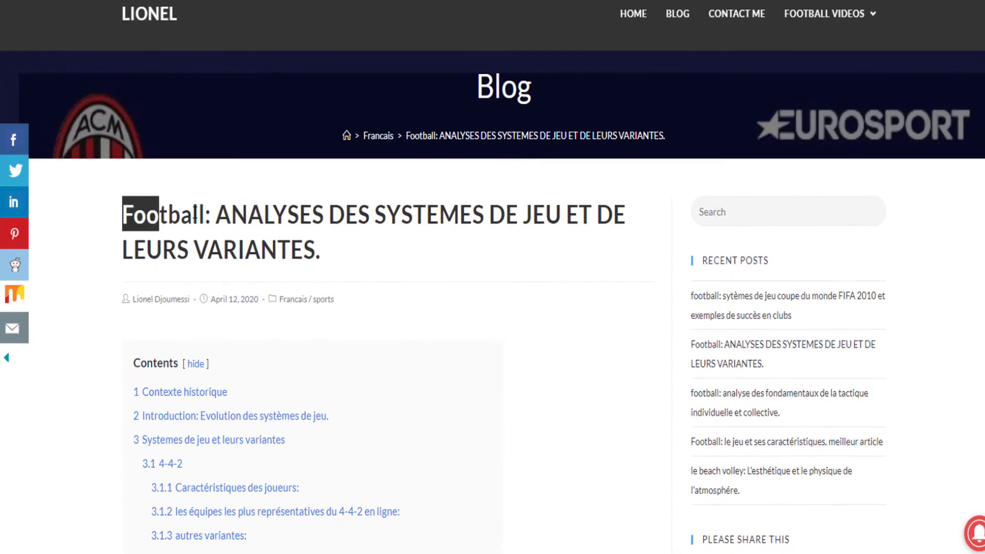
{"action": "left_click_drag", "start_coordinate": [194, 215], "coordinate": [204, 215]}
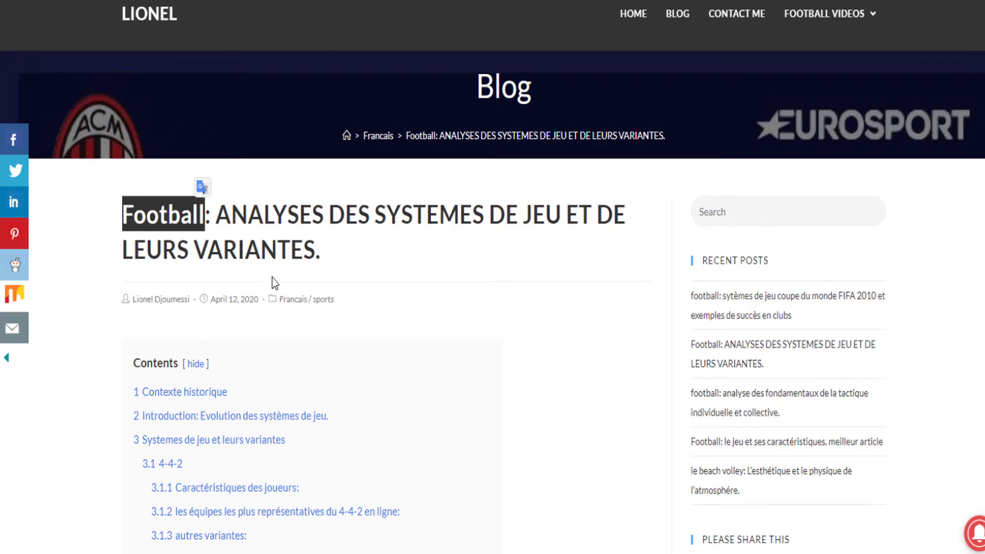
{"action": "scroll", "coordinate": [238, 201], "scroll_direction": "down", "scroll_amount": 5}
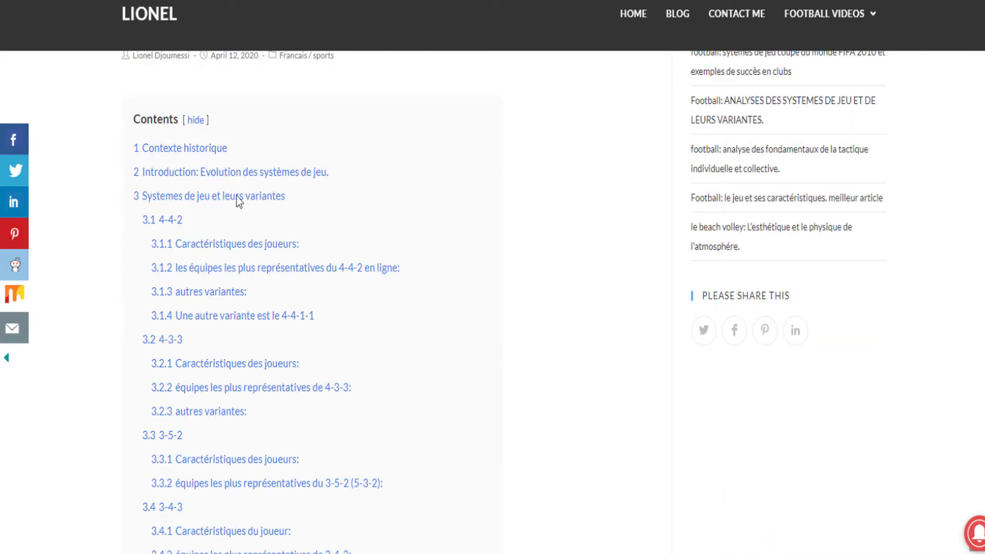
{"action": "left_click", "coordinate": [714, 200]}
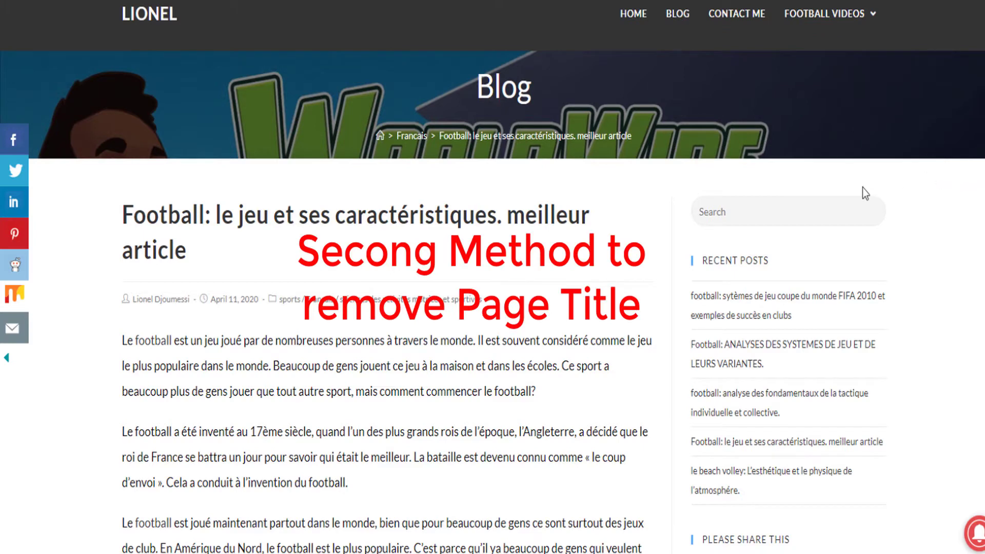
- Go to Pages › All Pages and scroll to the Blog, Home, Privacy Policy and WPForms Preview list
{"action": "mouse_move", "coordinate": [826, 14]}
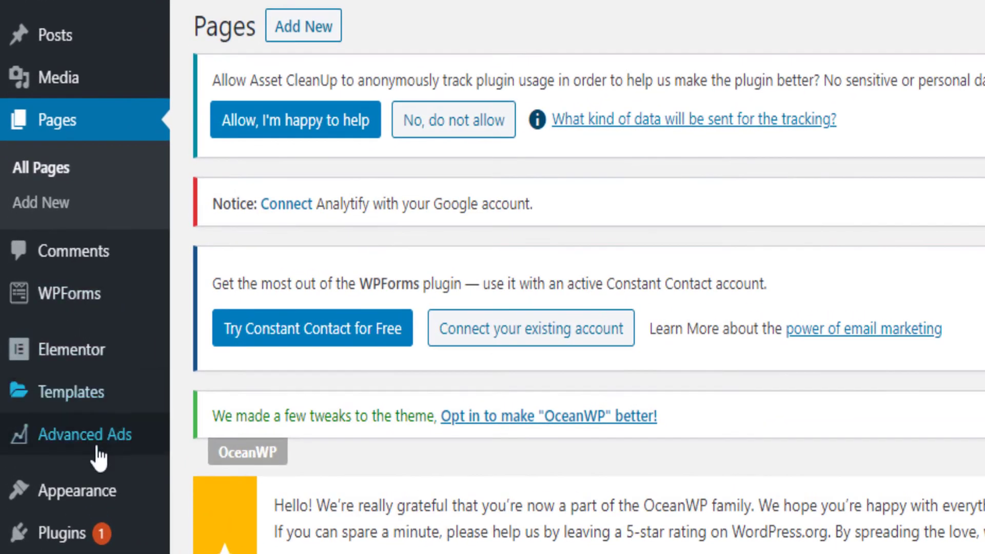
{"action": "mouse_move", "coordinate": [77, 405]}
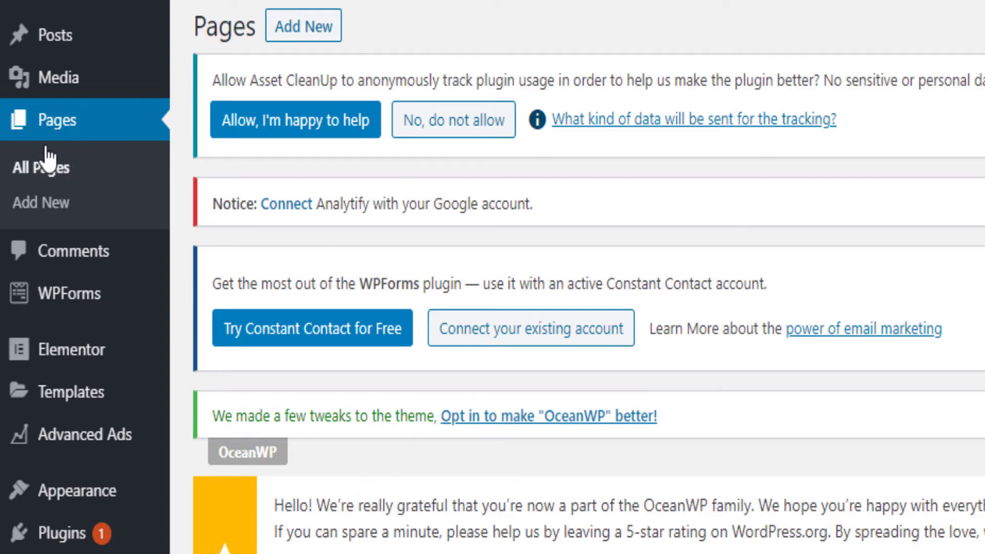
{"action": "scroll", "coordinate": [919, 214], "scroll_direction": "down", "scroll_amount": 10}
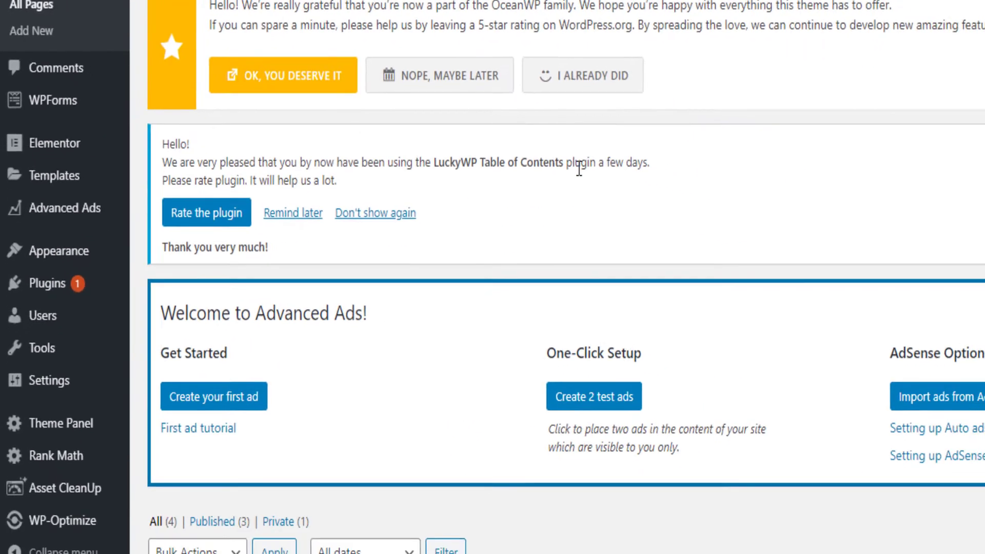
{"action": "mouse_move", "coordinate": [187, 311]}
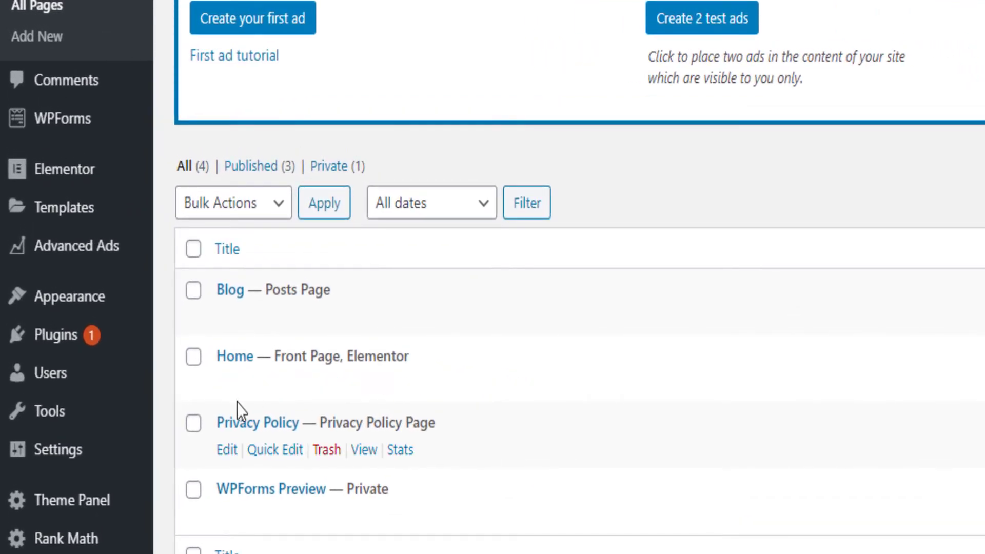
- Open the Home page in the editor
{"action": "left_click", "coordinate": [231, 389]}
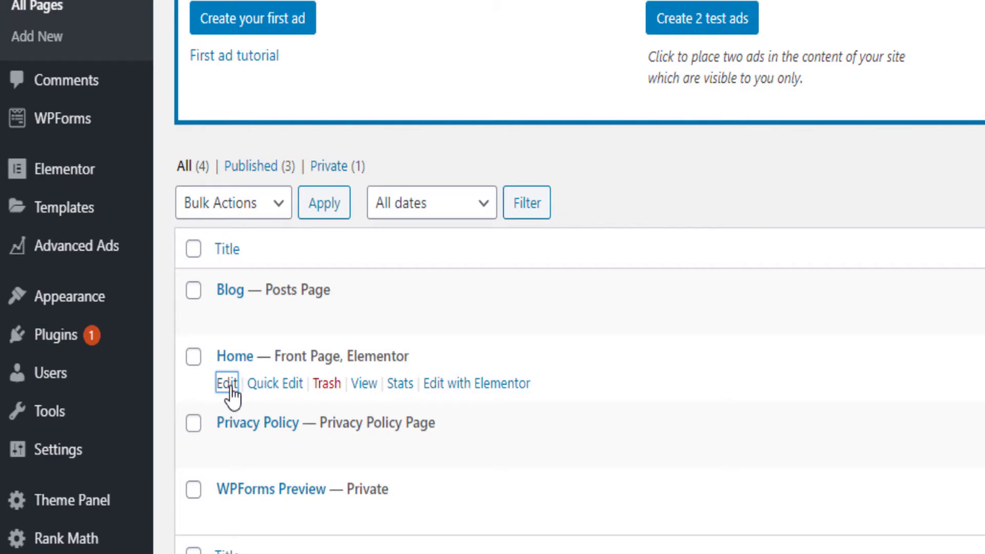
{"action": "scroll", "coordinate": [230, 393], "scroll_direction": "up", "scroll_amount": 10}
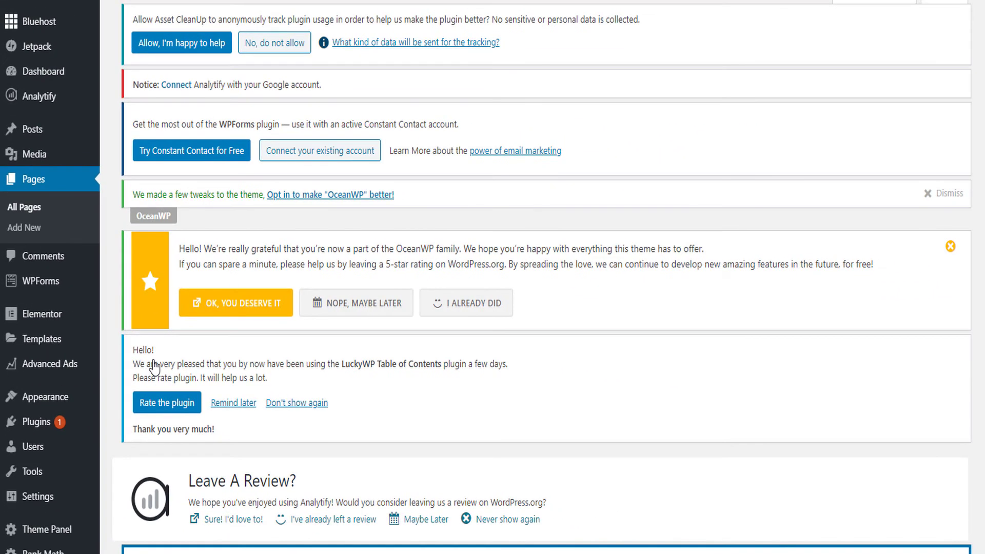
{"action": "scroll", "coordinate": [601, 278], "scroll_direction": "down", "scroll_amount": 20}
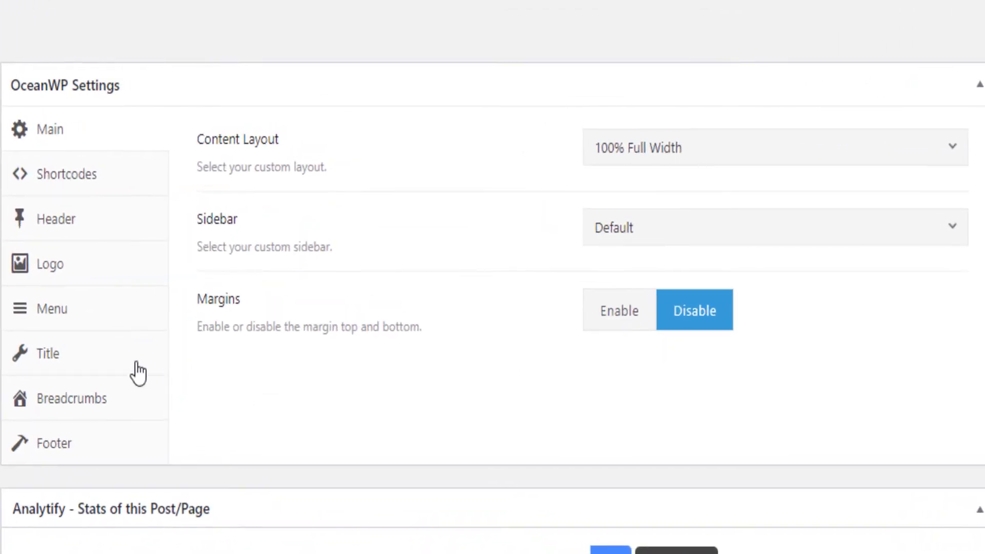
- In OceanWP Settings › Title, set Display Page Title to Disable and update the page
{"action": "left_click", "coordinate": [45, 356]}
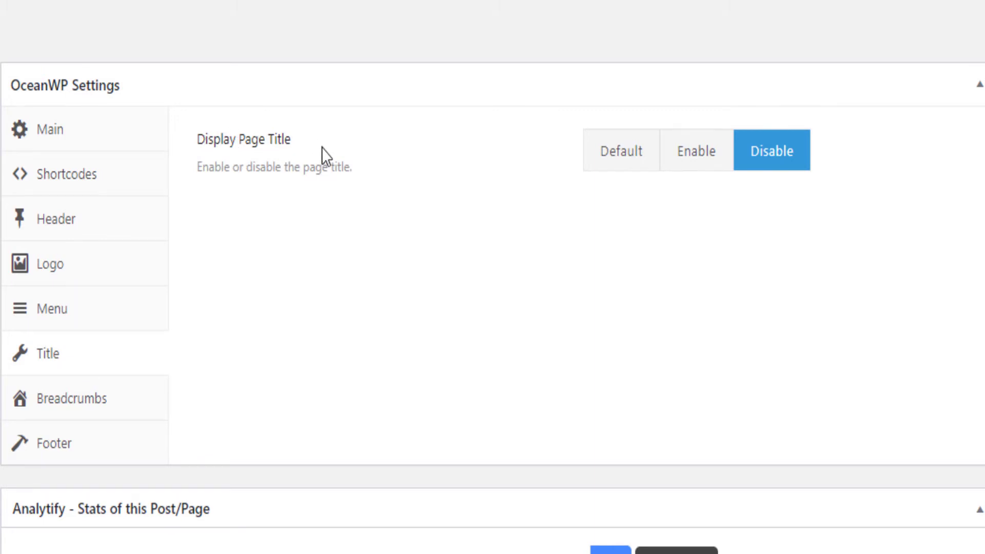
{"action": "left_click", "coordinate": [706, 152]}
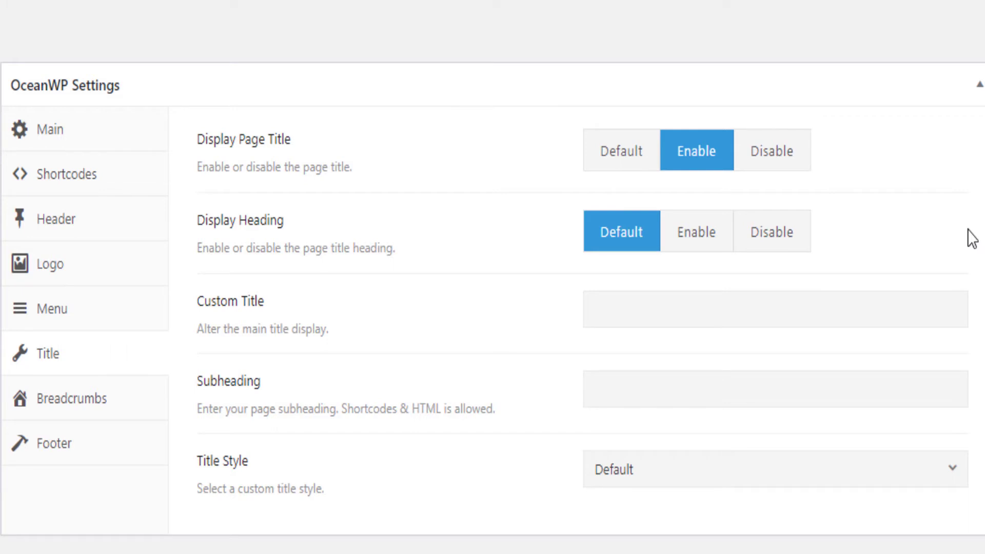
{"action": "left_click", "coordinate": [765, 164]}
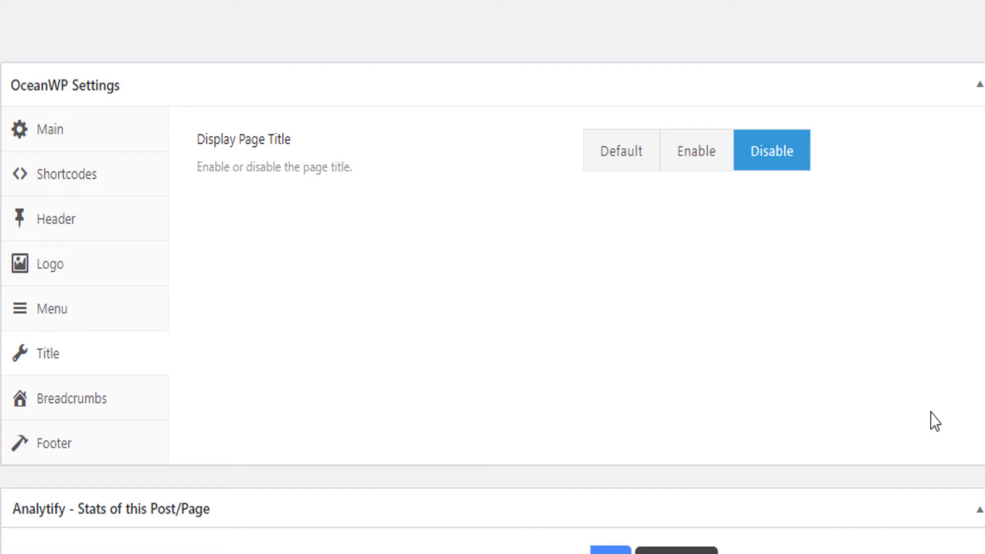
{"action": "left_click", "coordinate": [711, 163]}
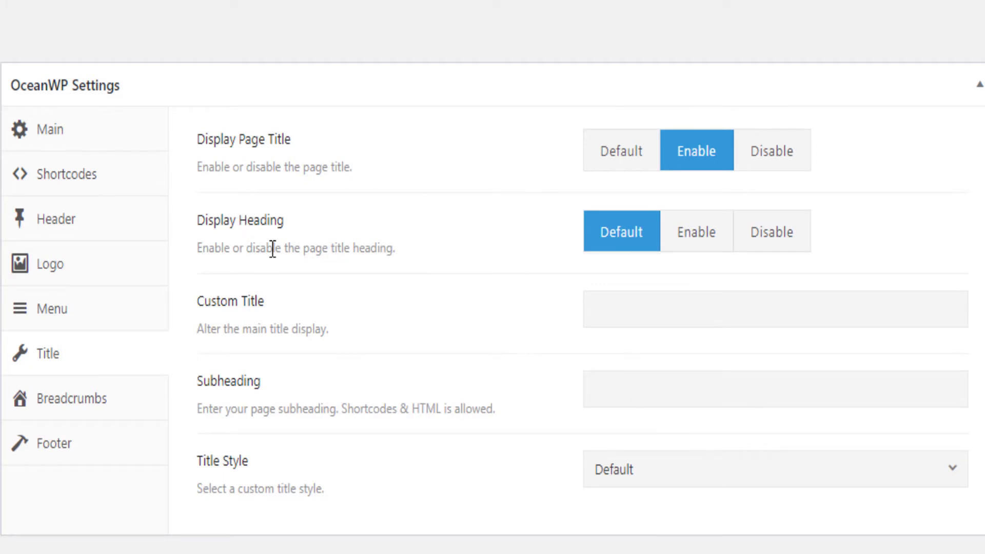
{"action": "left_click", "coordinate": [695, 251]}
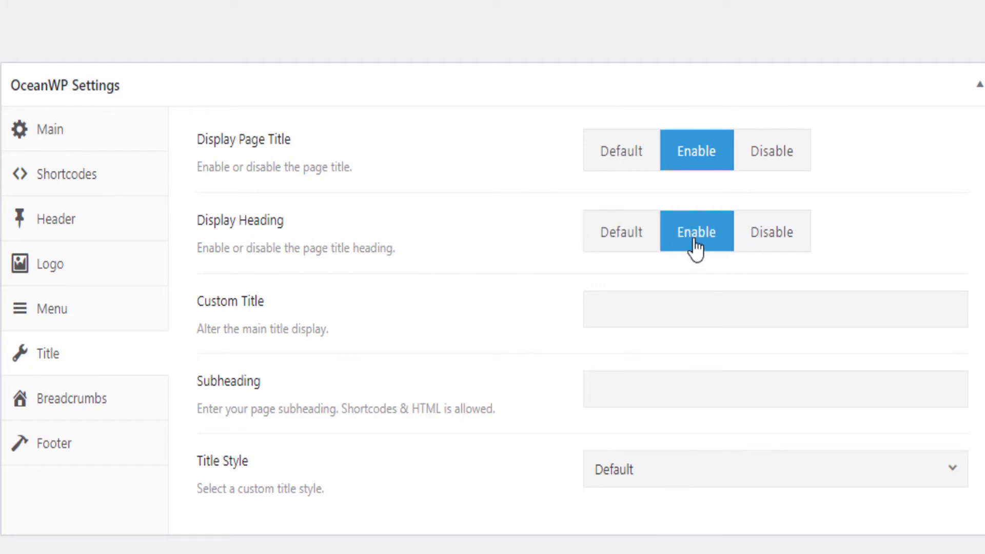
{"action": "left_click", "coordinate": [750, 237]}
{"action": "left_click", "coordinate": [765, 154]}
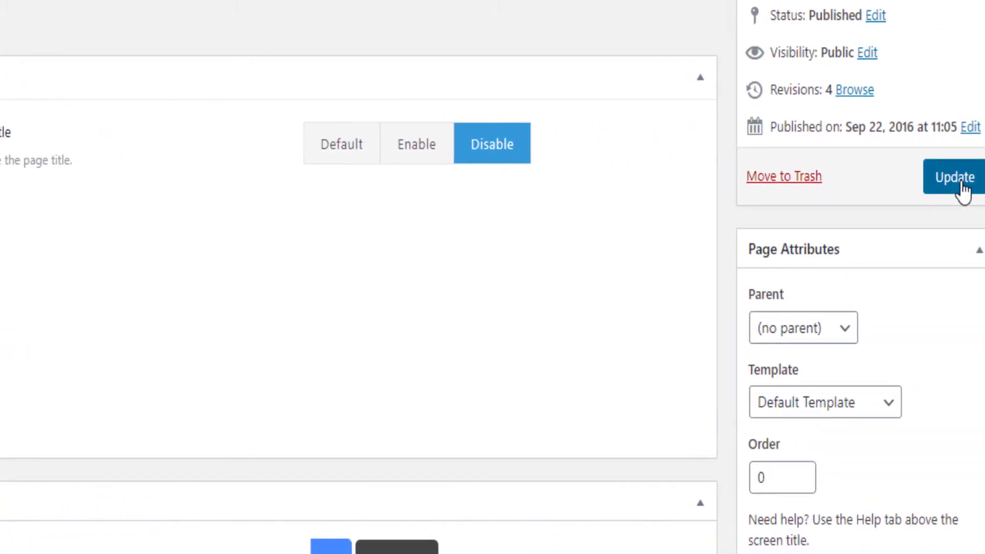
{"action": "left_click", "coordinate": [959, 185]}
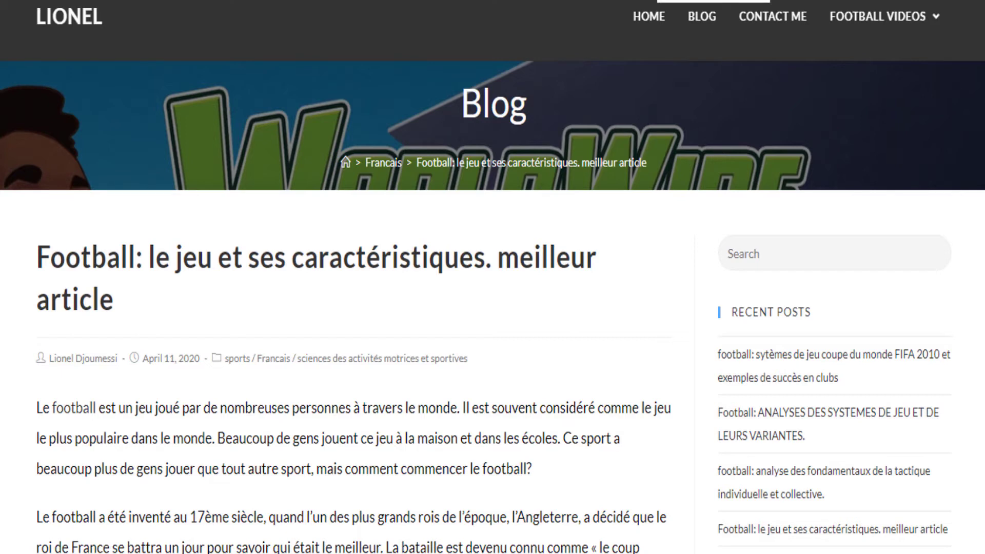
- Switch to the '+++ Mobile - Portrait 414 x 736' screen size and scroll the football post
{"action": "left_click", "coordinate": [641, 0]}
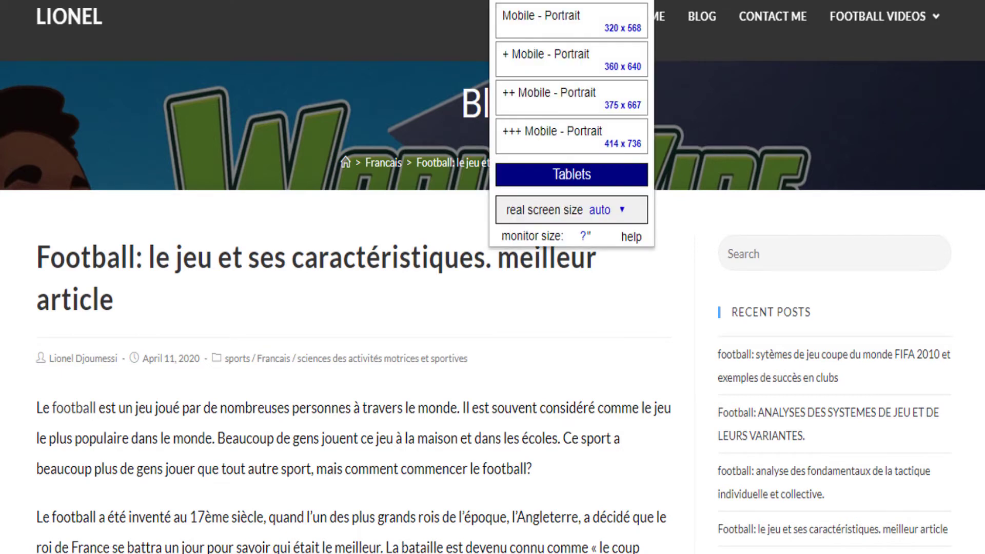
{"action": "left_click", "coordinate": [585, 132]}
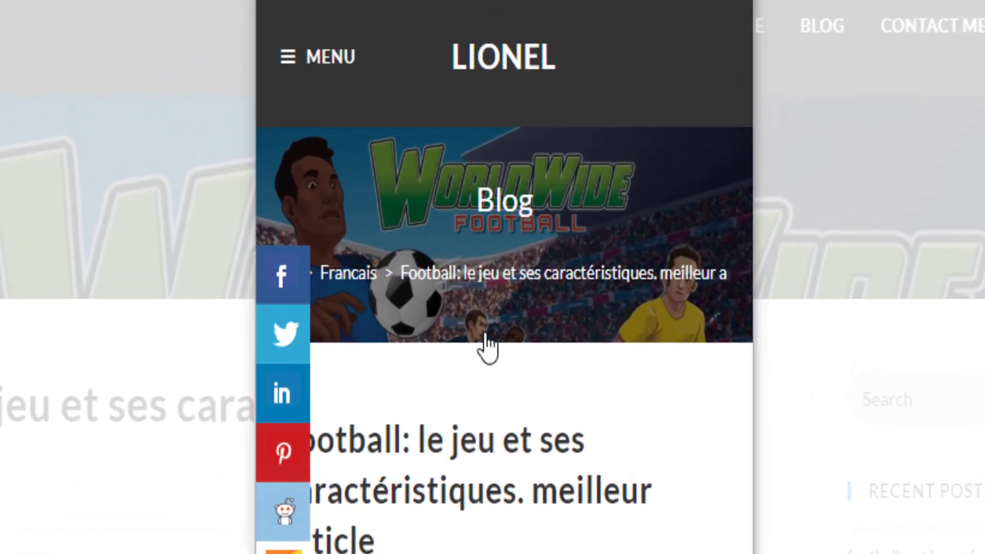
{"action": "scroll", "coordinate": [487, 346], "scroll_direction": "down", "scroll_amount": 5}
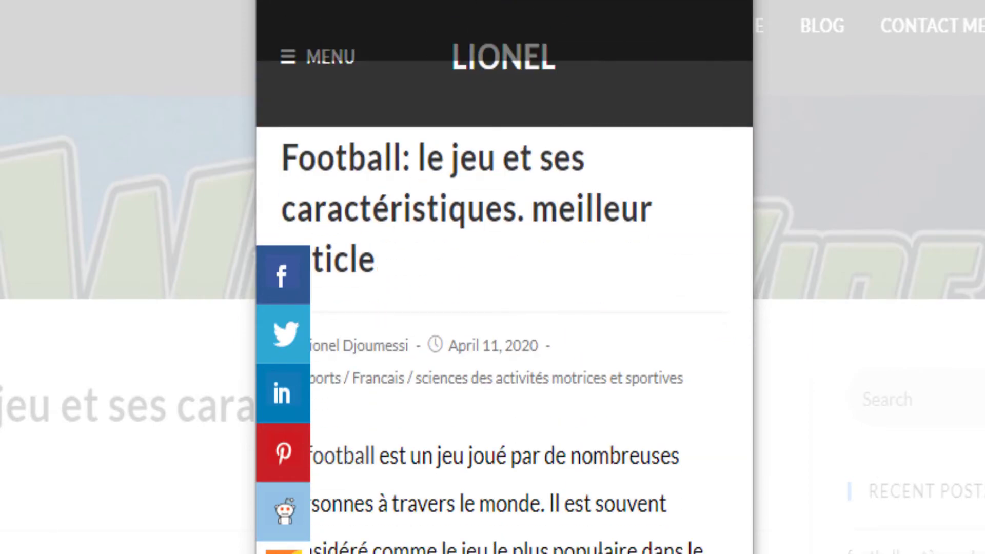
{"action": "scroll", "coordinate": [420, 205], "scroll_direction": "down", "scroll_amount": 5}
{"action": "scroll", "coordinate": [421, 206], "scroll_direction": "up", "scroll_amount": 10}
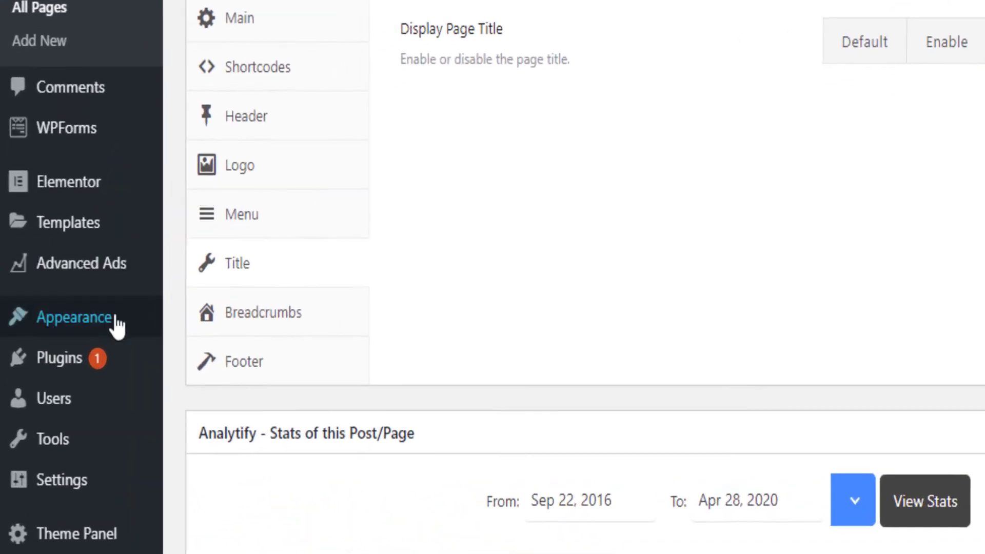
- Reopen the Customizer, return to its main panel, and open Blog › Single Post
{"action": "mouse_move", "coordinate": [72, 305]}
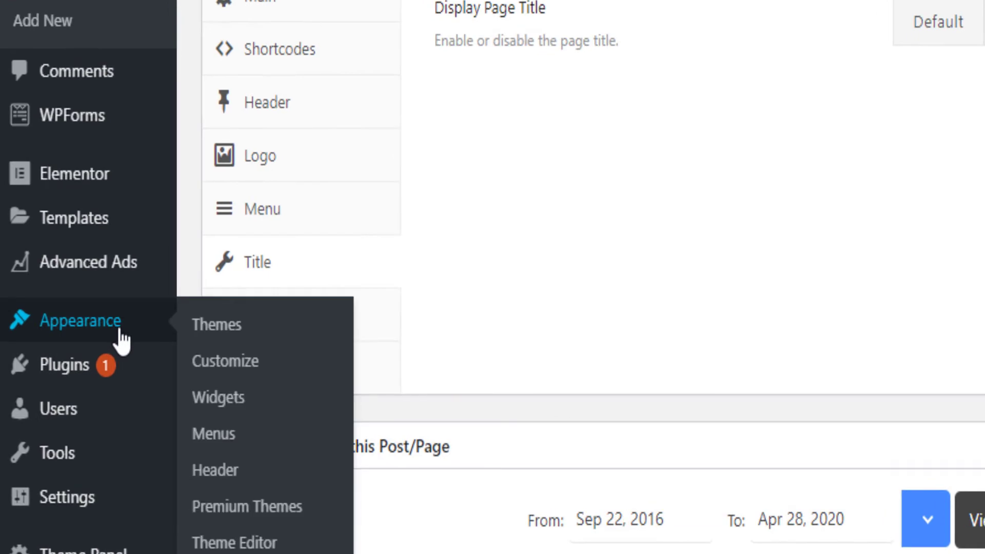
{"action": "left_click", "coordinate": [247, 377]}
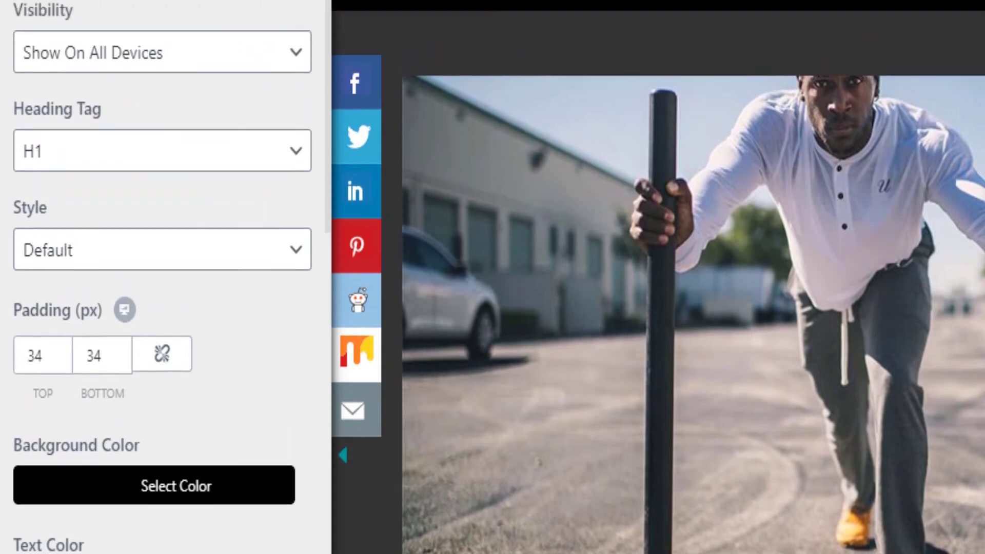
{"action": "left_click", "coordinate": [32, 27]}
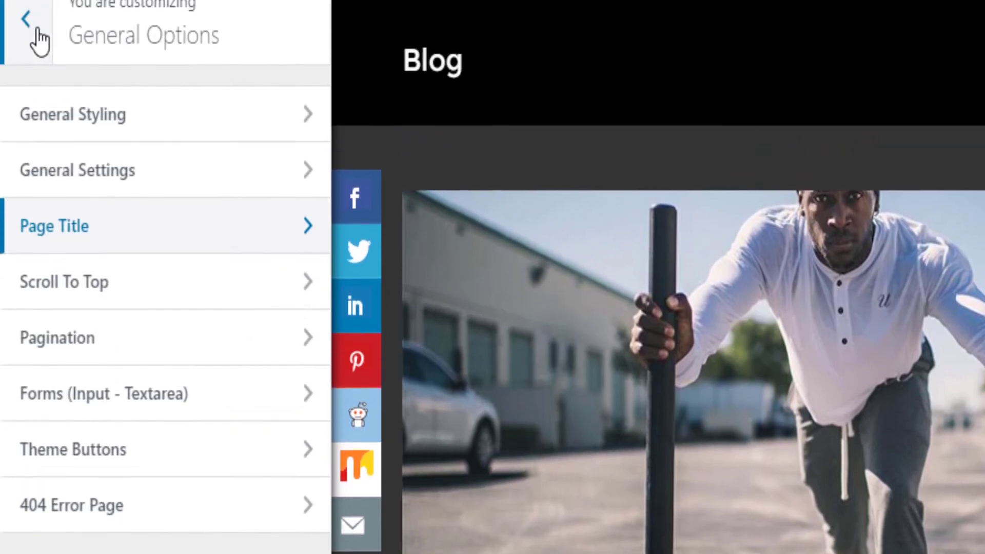
{"action": "left_click", "coordinate": [32, 27]}
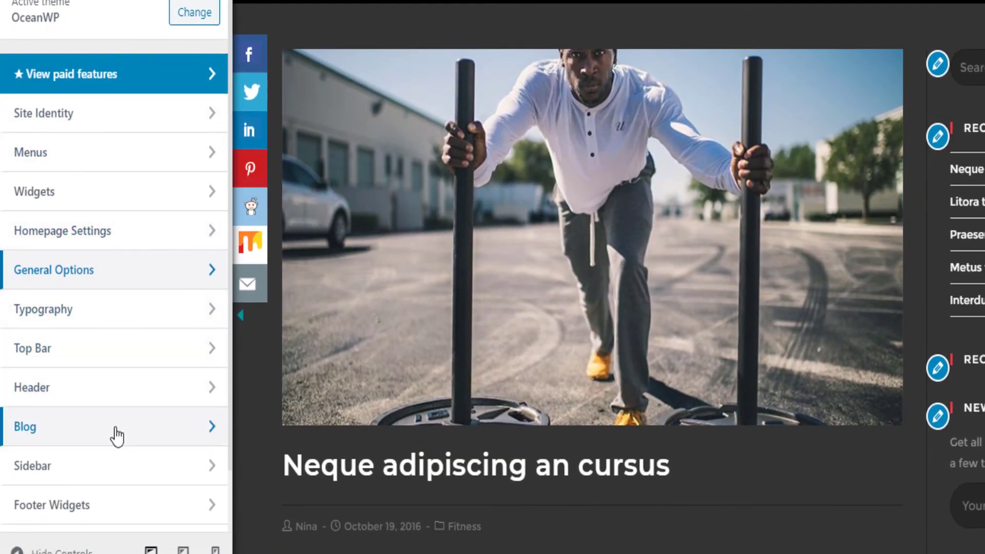
{"action": "left_click", "coordinate": [116, 436]}
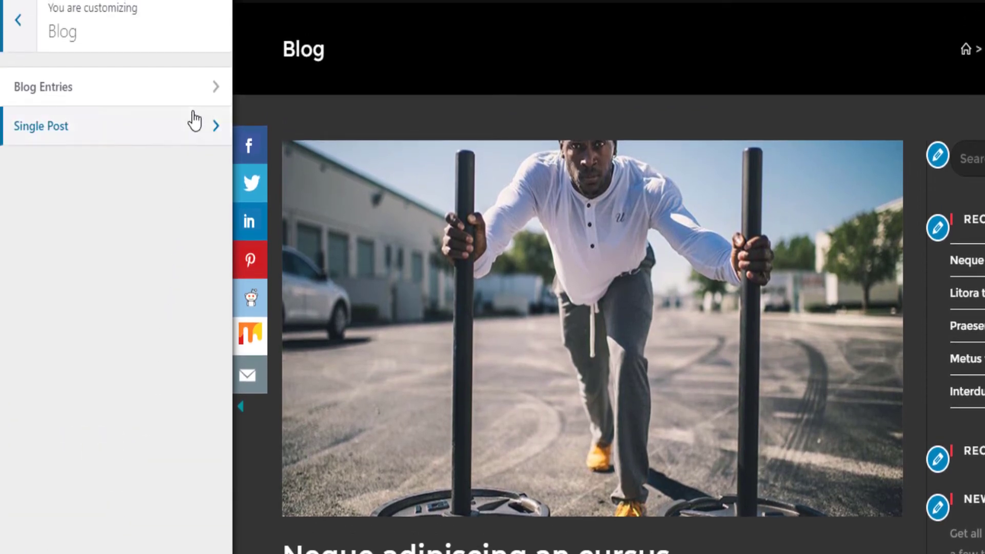
{"action": "left_click", "coordinate": [191, 129]}
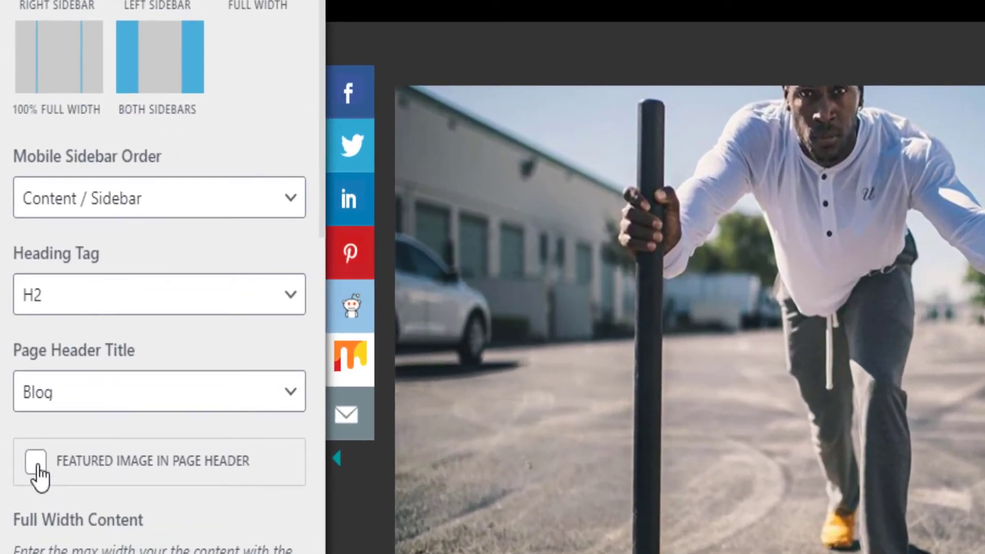
- Enable Featured Image in Page Header and reduce Page Header Height to about 147 px
{"action": "left_click", "coordinate": [36, 463]}
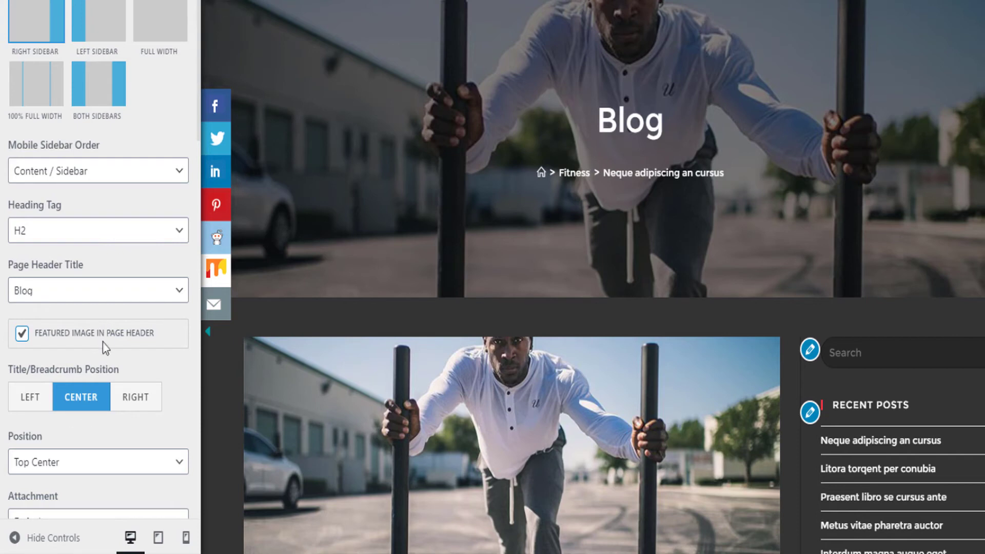
{"action": "scroll", "coordinate": [103, 337], "scroll_direction": "down", "scroll_amount": 3}
{"action": "scroll", "coordinate": [139, 308], "scroll_direction": "down", "scroll_amount": 3}
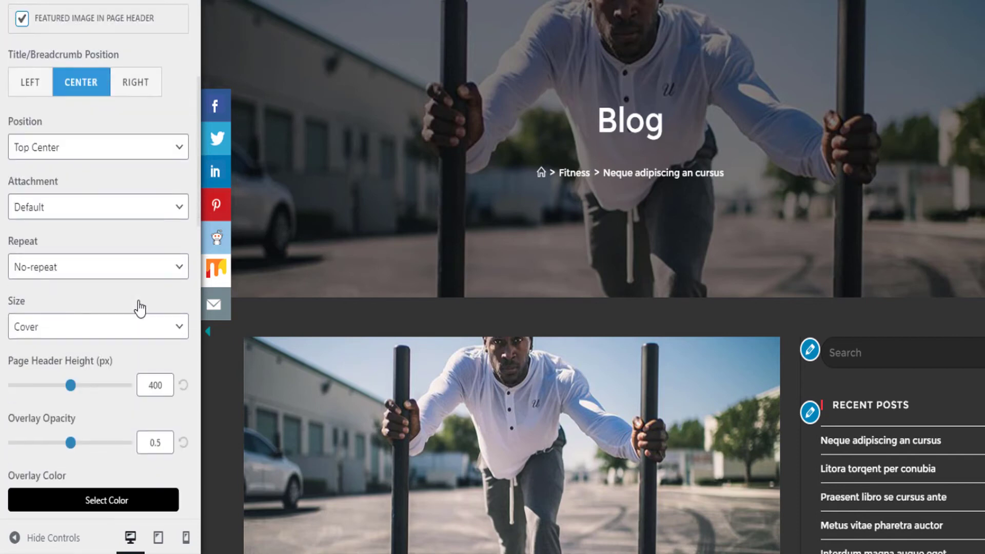
{"action": "left_click_drag", "start_coordinate": [70, 390], "coordinate": [35, 389]}
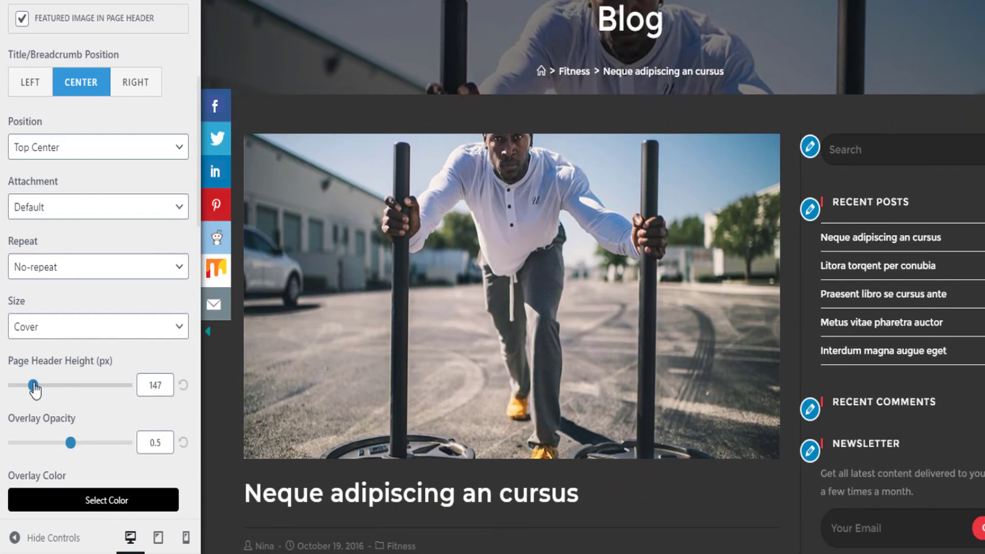
{"action": "scroll", "coordinate": [107, 272], "scroll_direction": "down", "scroll_amount": 8}
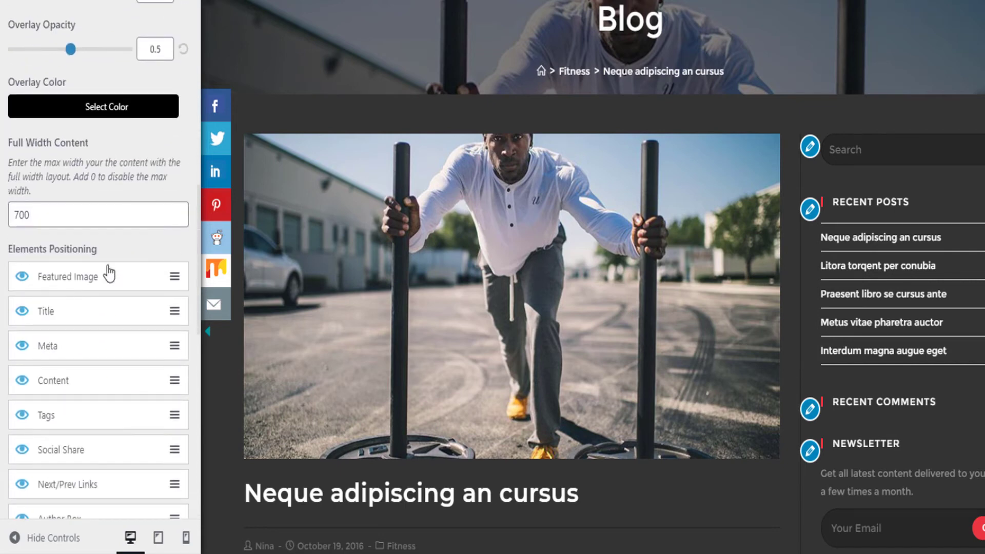
{"action": "scroll", "coordinate": [109, 273], "scroll_direction": "down", "scroll_amount": 2}
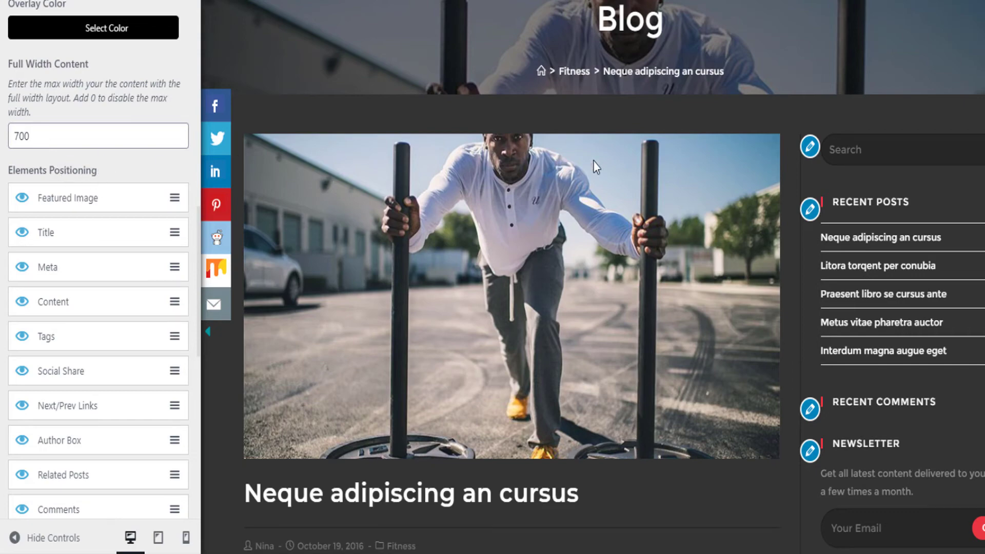
{"action": "scroll", "coordinate": [679, 153], "scroll_direction": "down", "scroll_amount": 10}
{"action": "scroll", "coordinate": [680, 154], "scroll_direction": "up", "scroll_amount": 10}
{"action": "scroll", "coordinate": [513, 241], "scroll_direction": "down", "scroll_amount": 5}
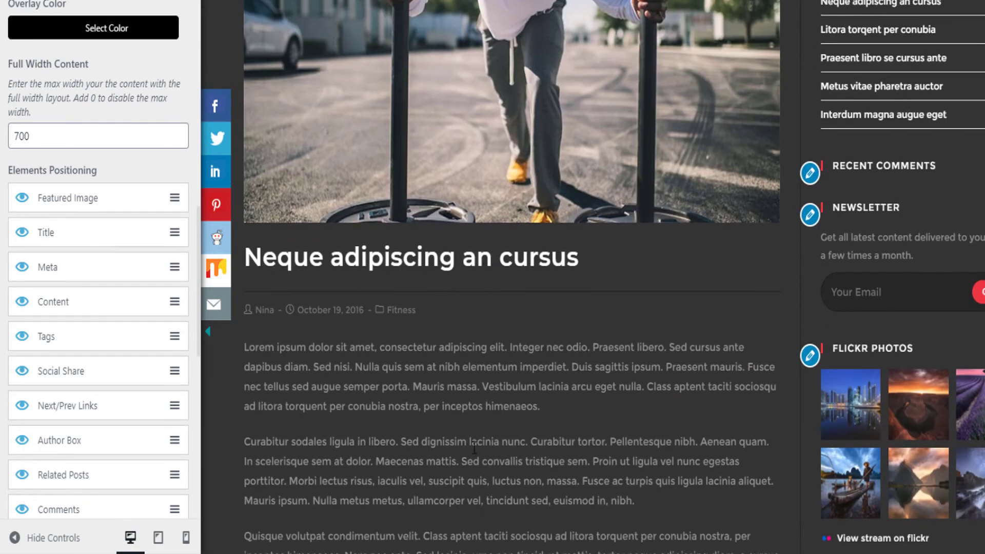
{"action": "scroll", "coordinate": [474, 448], "scroll_direction": "up", "scroll_amount": 5}
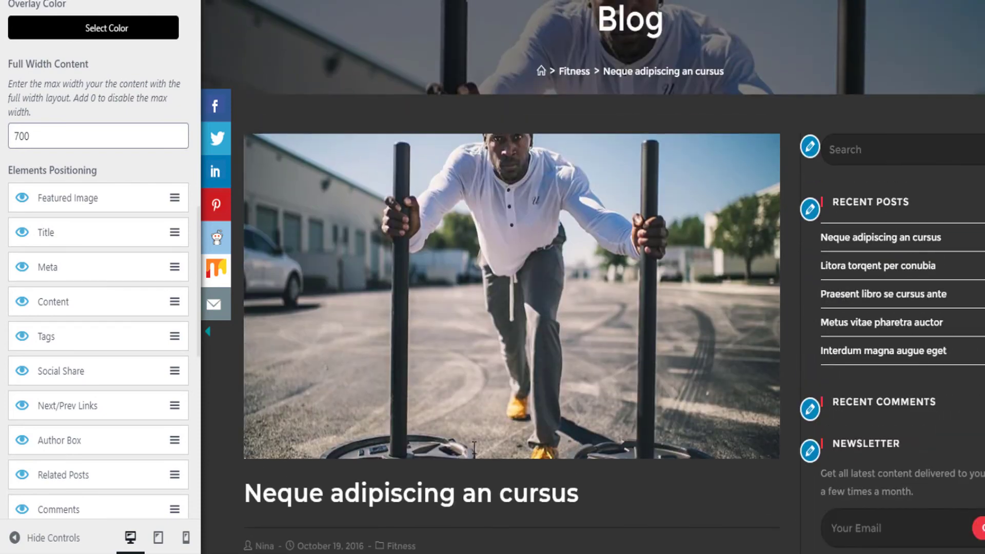
- Hide the Featured Image element from the single post layout in Elements Positioning
{"action": "left_click", "coordinate": [22, 199]}
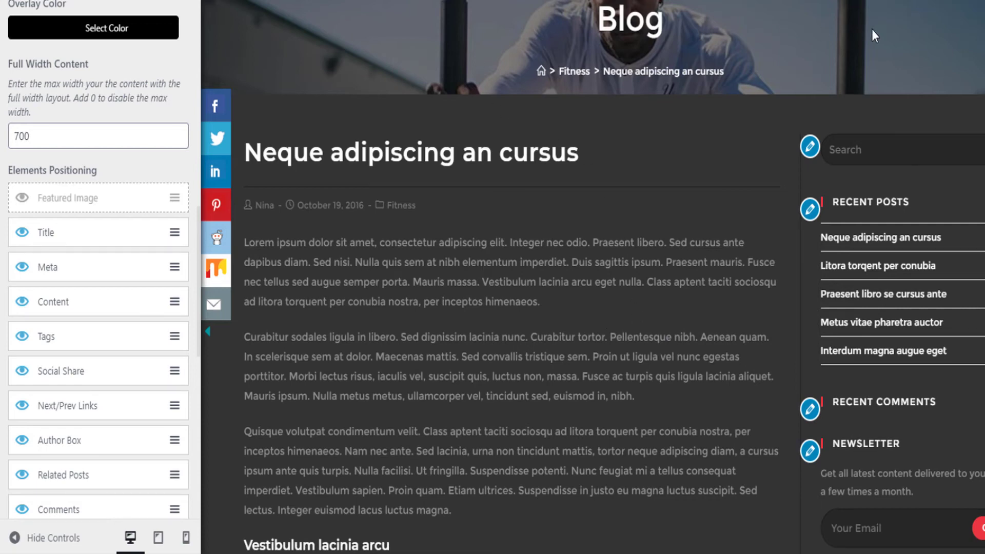
{"action": "scroll", "coordinate": [794, 171], "scroll_direction": "down", "scroll_amount": 5}
{"action": "scroll", "coordinate": [793, 171], "scroll_direction": "down", "scroll_amount": 8}
{"action": "scroll", "coordinate": [651, 288], "scroll_direction": "up", "scroll_amount": 12}
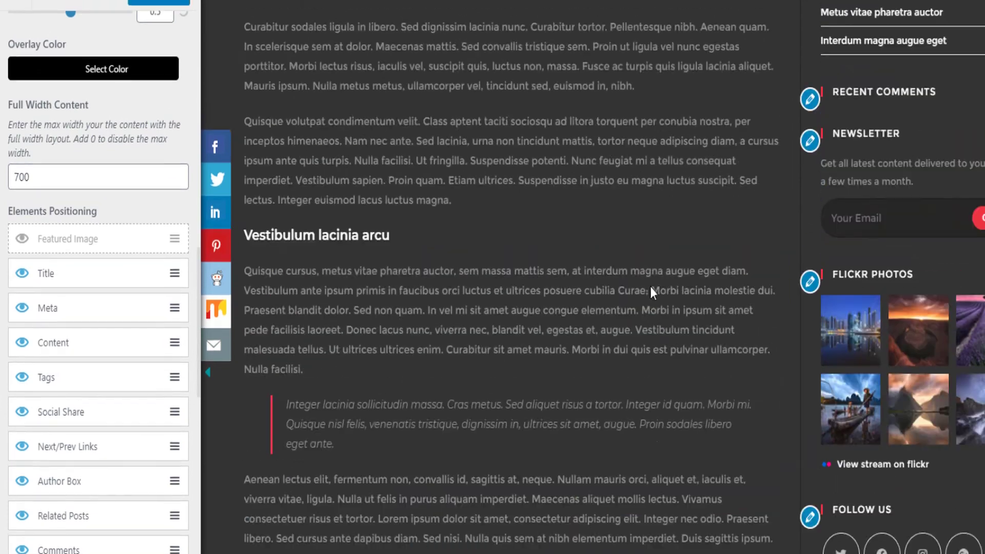
{"action": "scroll", "coordinate": [651, 292], "scroll_direction": "up", "scroll_amount": 1}
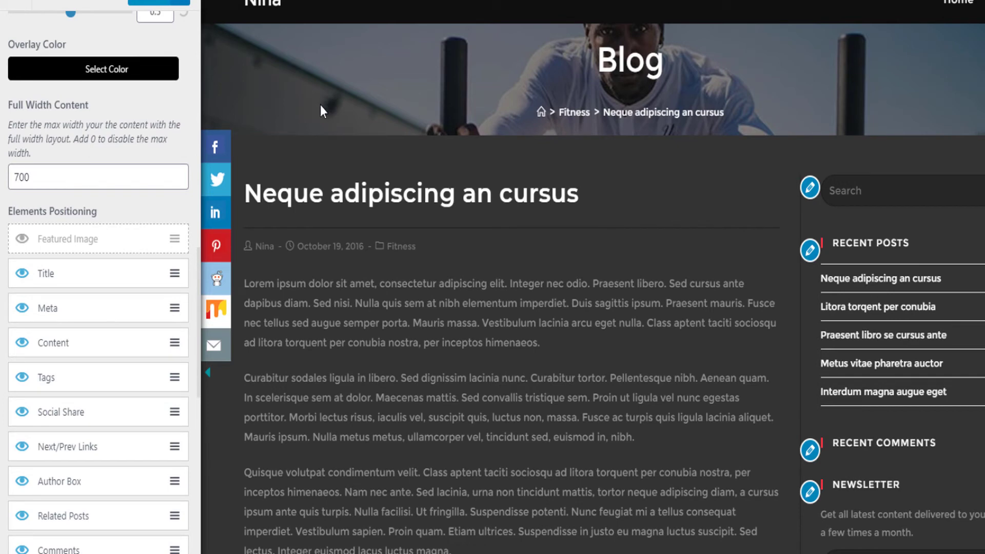
- Preview the Praesent libro se cursus ante post to confirm, then return to the Blog section
{"action": "left_click", "coordinate": [873, 340]}
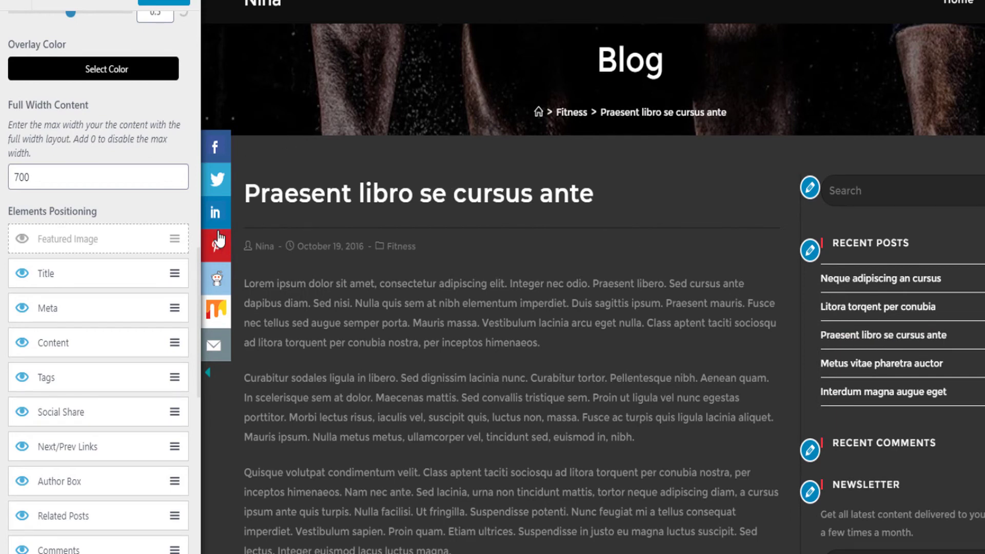
{"action": "scroll", "coordinate": [141, 301], "scroll_direction": "up", "scroll_amount": 8}
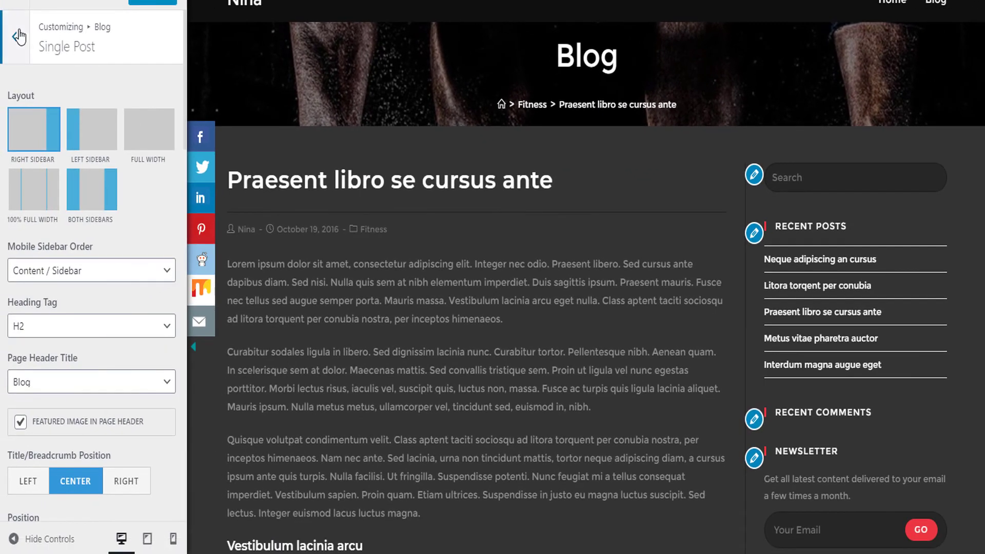
{"action": "left_click", "coordinate": [19, 38]}
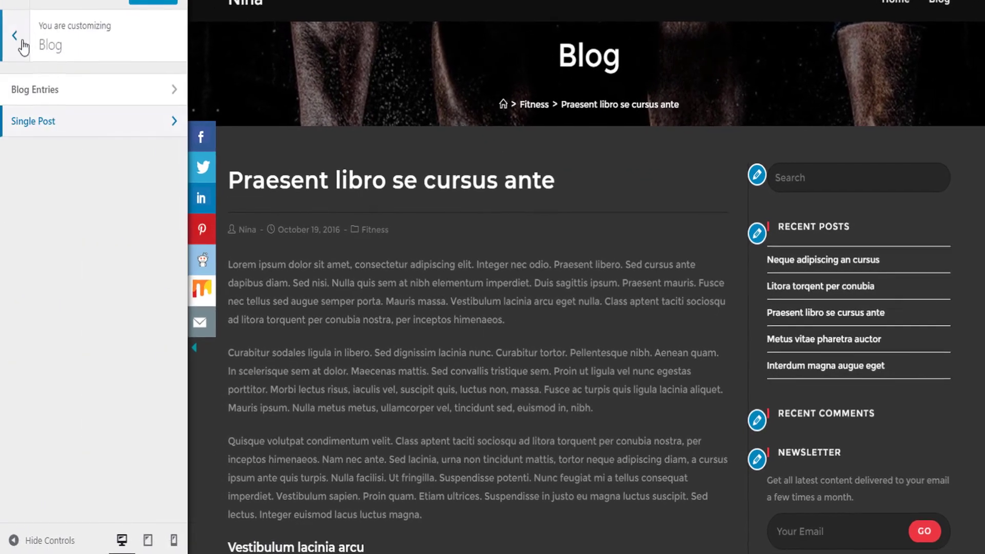
- Uncheck Enable Breadcrumbs under General Options > Page Title
{"action": "left_click", "coordinate": [18, 38]}
{"action": "left_click", "coordinate": [80, 309]}
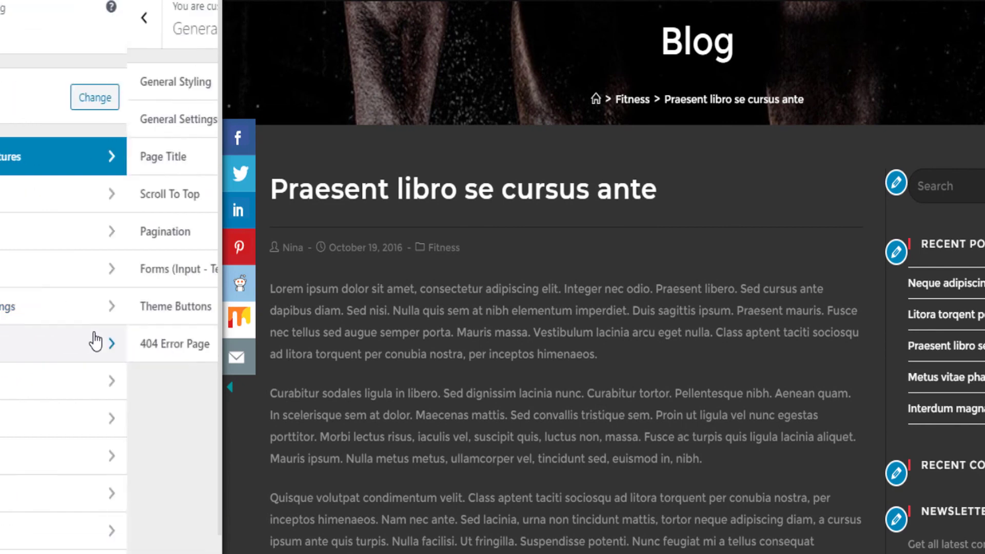
{"action": "left_click", "coordinate": [84, 170]}
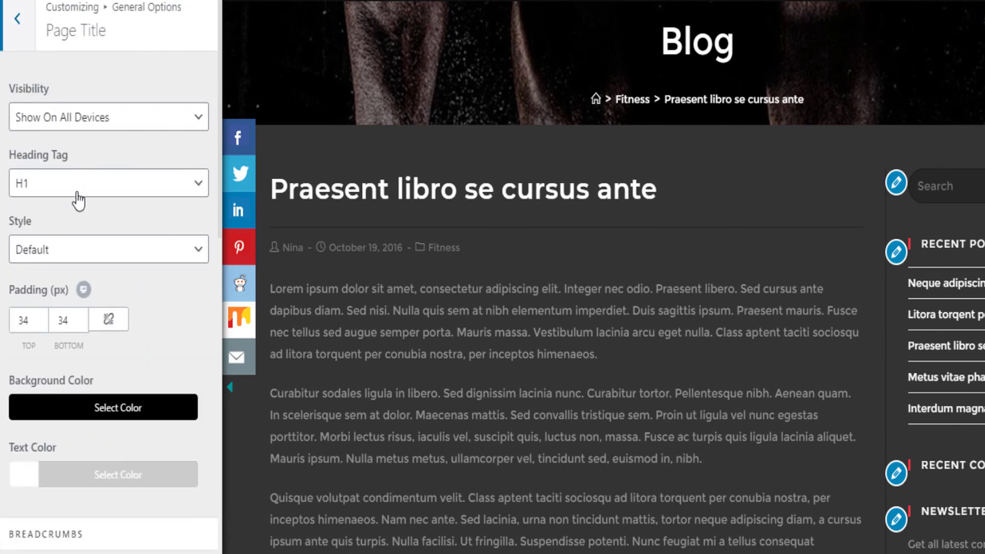
{"action": "scroll", "coordinate": [92, 350], "scroll_direction": "down", "scroll_amount": 8}
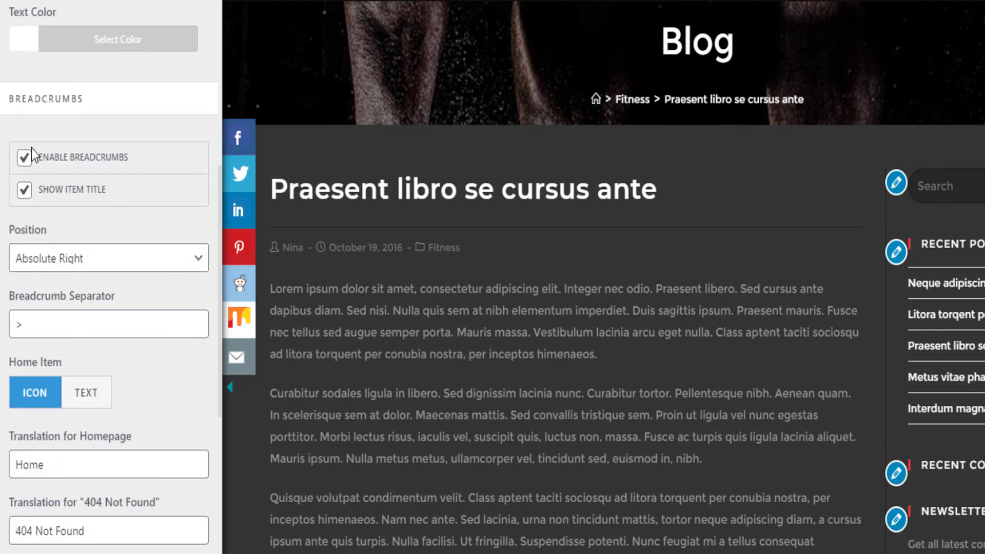
{"action": "left_click", "coordinate": [25, 158]}
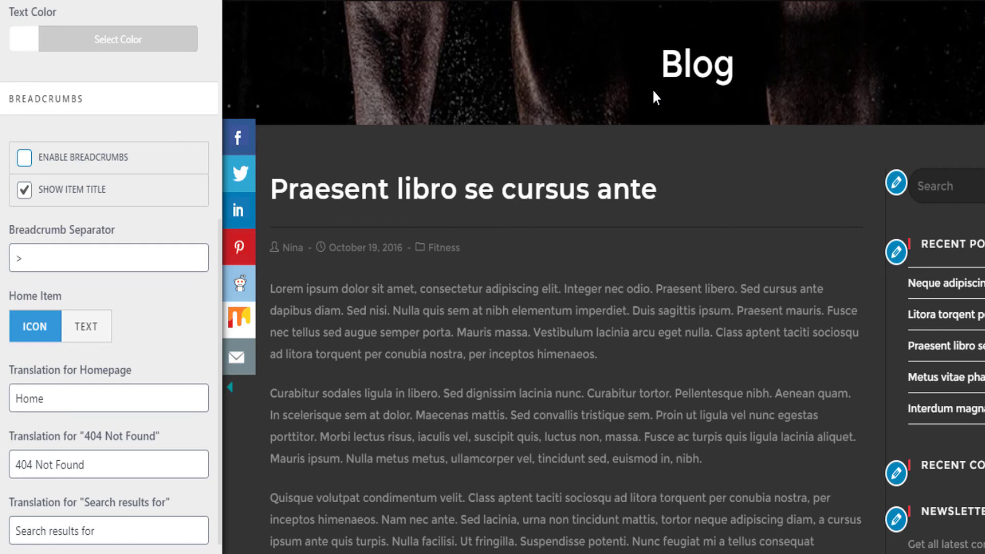
{"action": "left_click", "coordinate": [24, 160]}
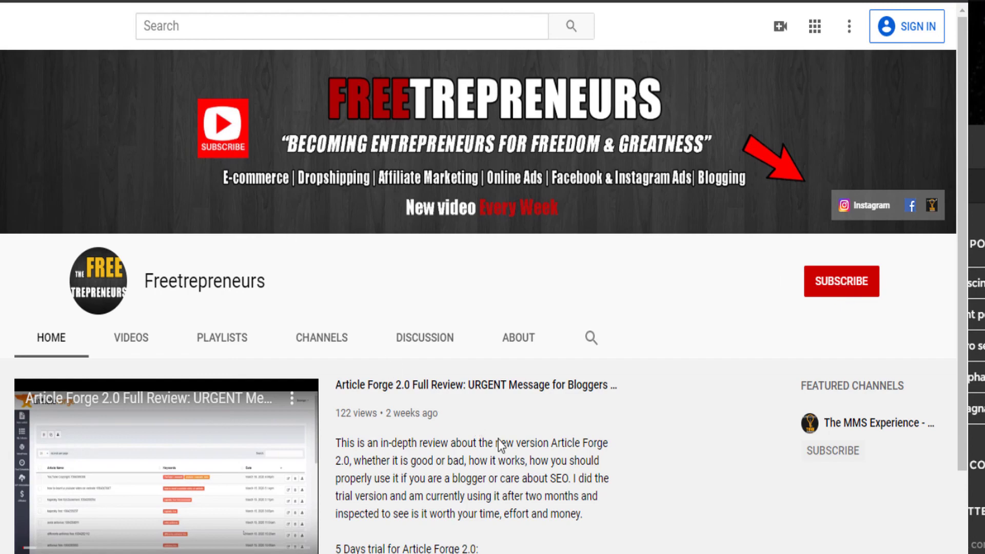
- Advance the channel's Uploads carousel two sets to show later videos like Article Forge 2.0 vs AI Writer
{"action": "scroll", "coordinate": [506, 451], "scroll_direction": "down", "scroll_amount": 5}
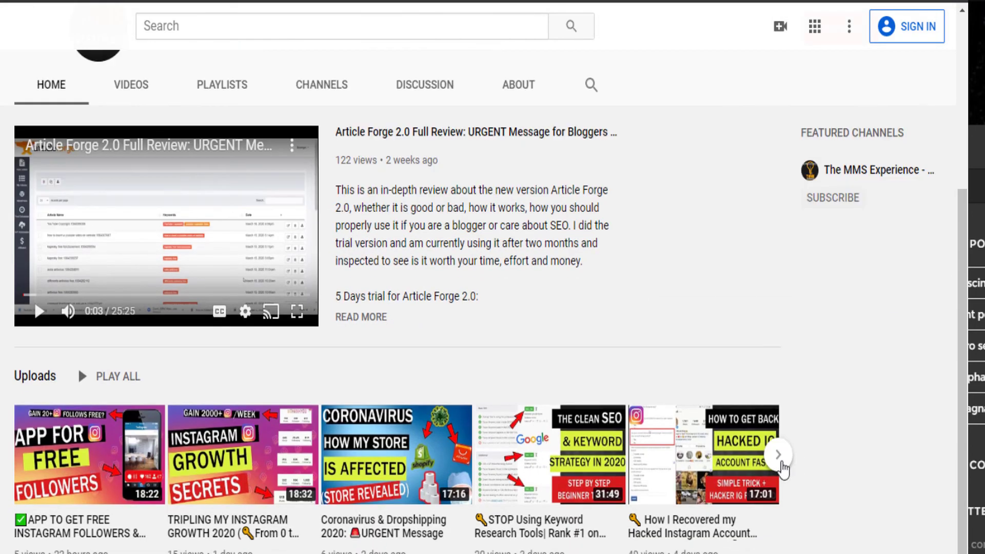
{"action": "left_click", "coordinate": [780, 457]}
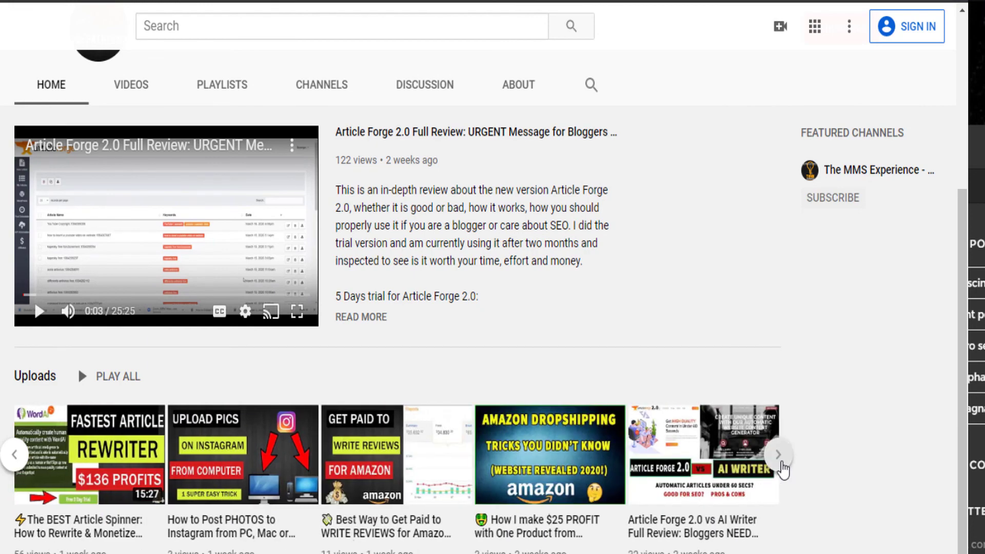
{"action": "left_click", "coordinate": [779, 456]}
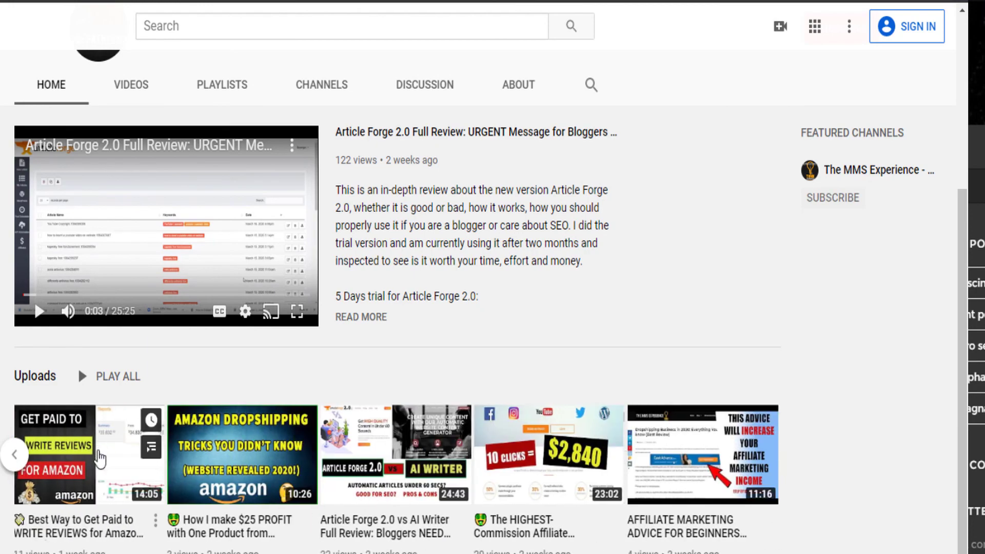